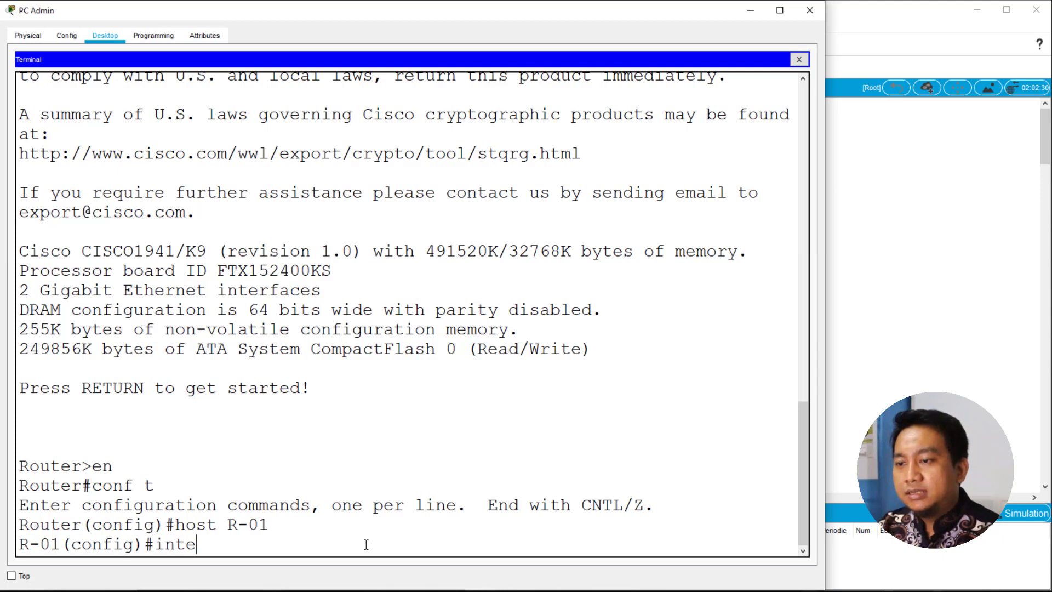
Step: Enter the configuration of interface gig0/1 on router R-01 and enable it with no shutdown
{"action": "type", "text": "i"}
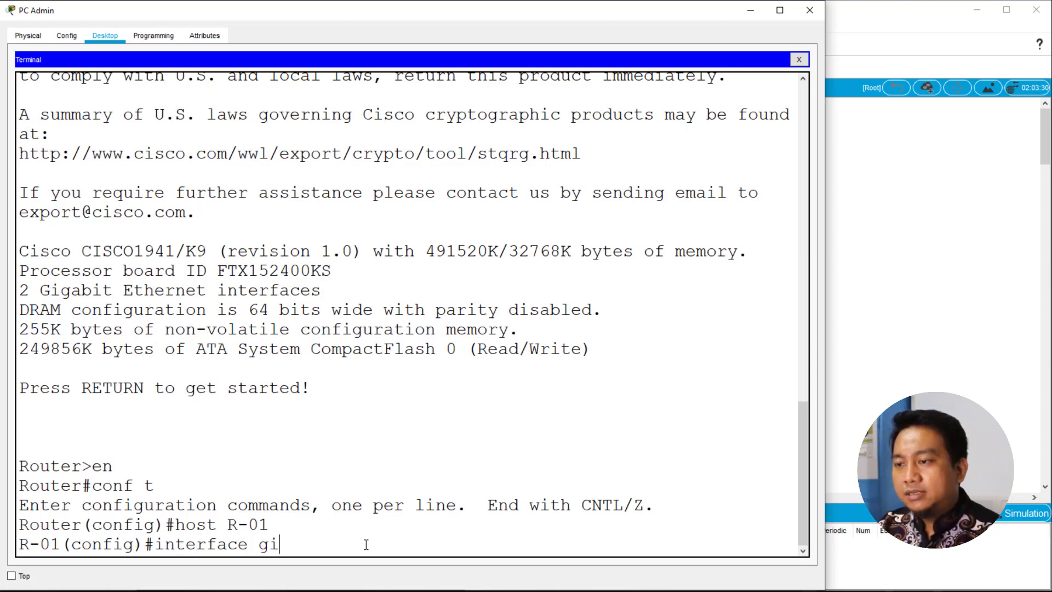
{"action": "type", "text": "g0/1"}
{"action": "key", "text": "Return"}
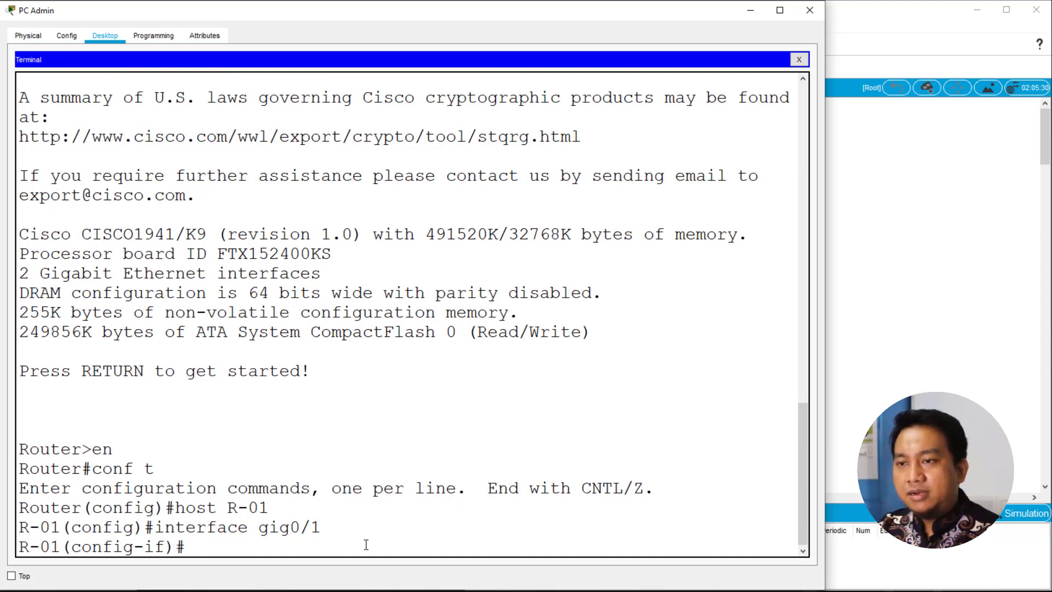
{"action": "type", "text": "no sh"}
{"action": "key", "text": "Return"}
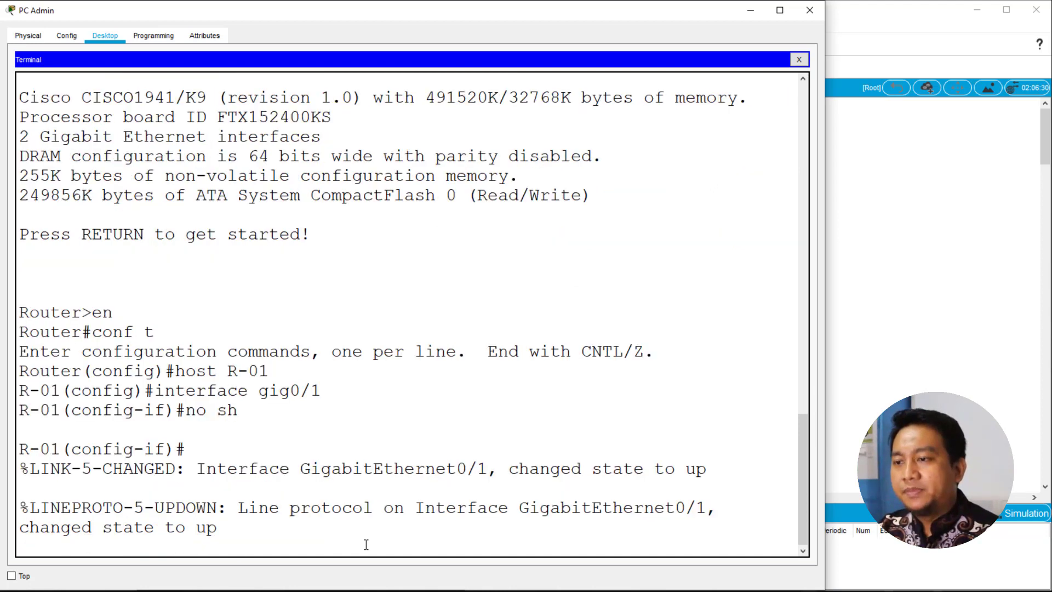
{"action": "key", "text": "Return"}
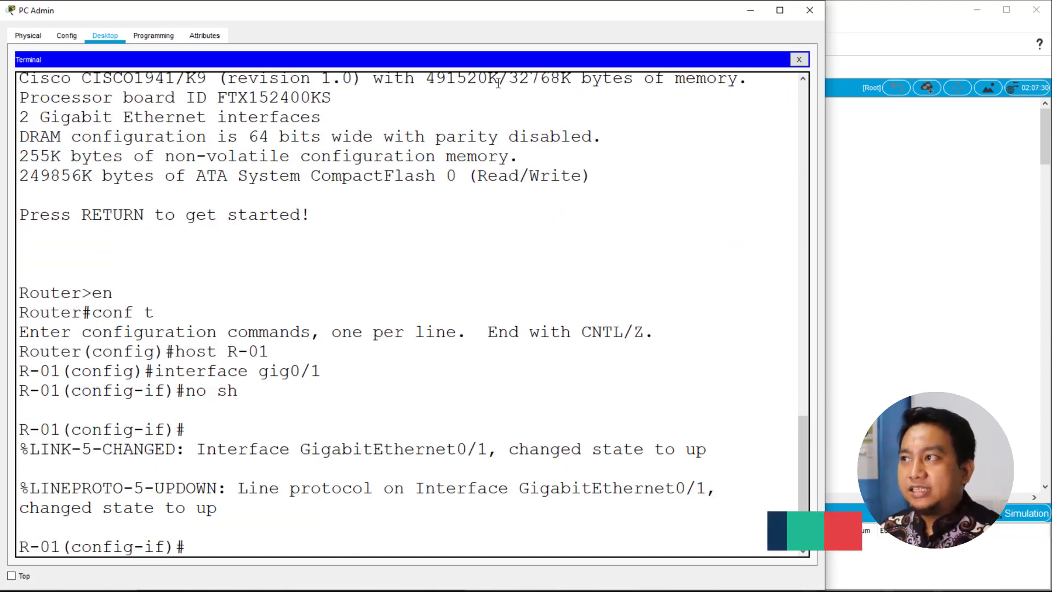
Step: Consult the subinterface addressing in the topology diagram and return R-01's terminal on PC Admin to global configuration mode
{"action": "left_click", "coordinate": [809, 10]}
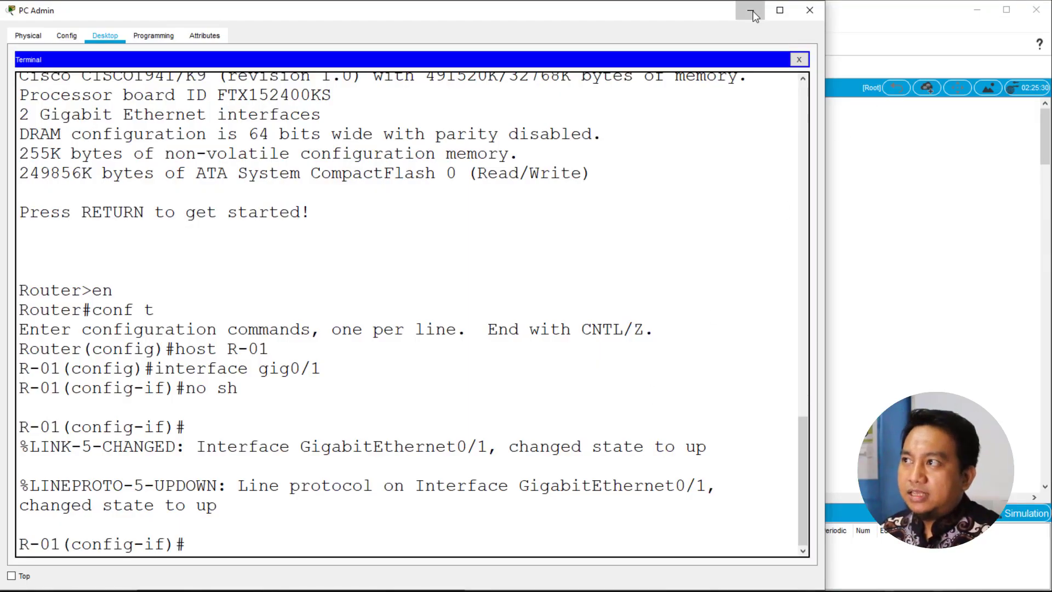
{"action": "left_click", "coordinate": [751, 11]}
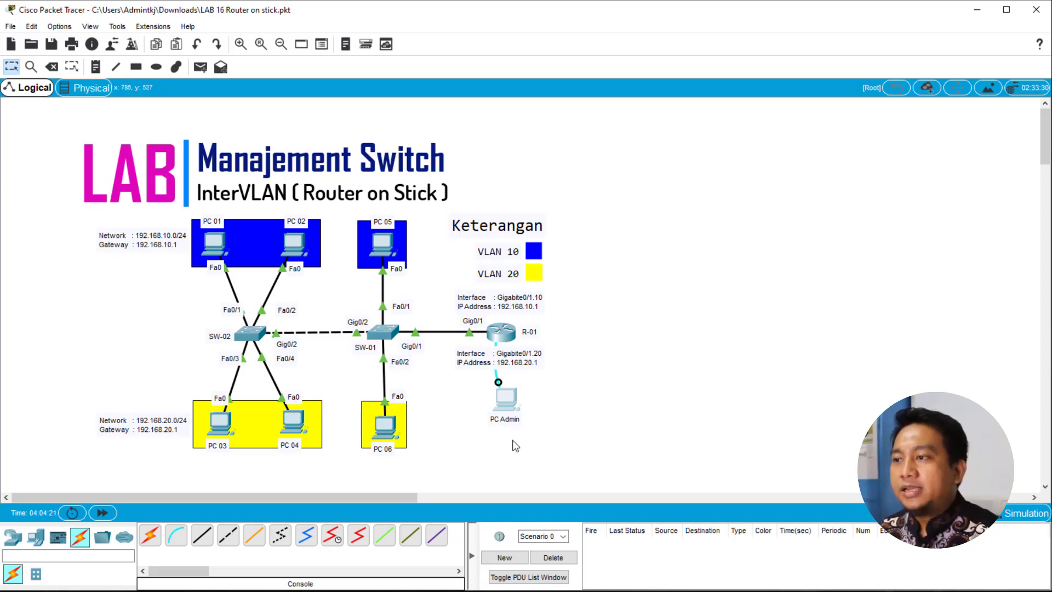
{"action": "left_click", "coordinate": [507, 405]}
{"action": "scroll", "coordinate": [527, 482], "scroll_direction": "down", "scroll_amount": 5}
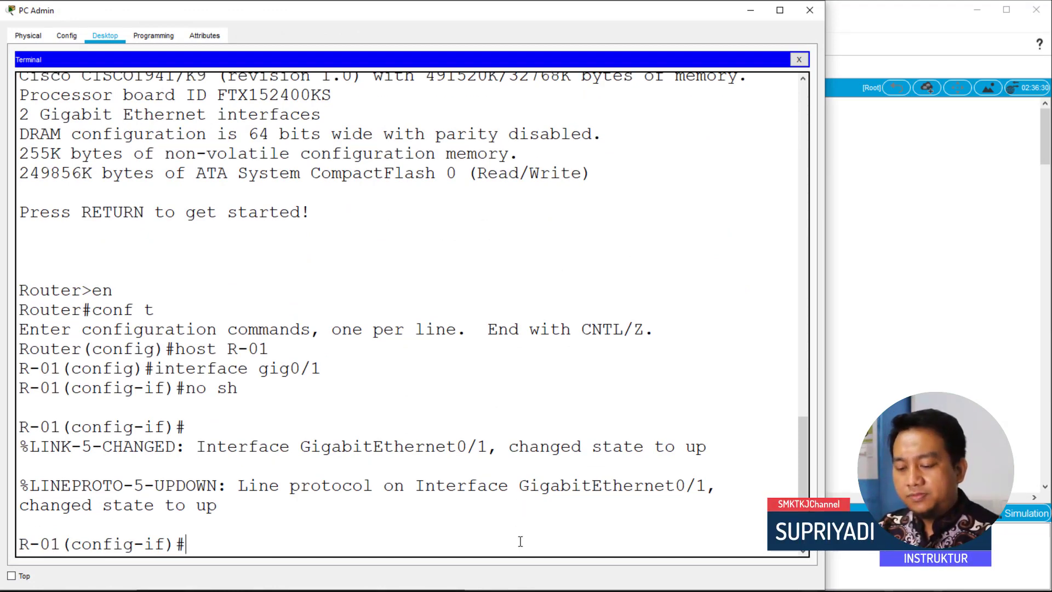
{"action": "type", "text": "ex"}
{"action": "key", "text": "Return"}
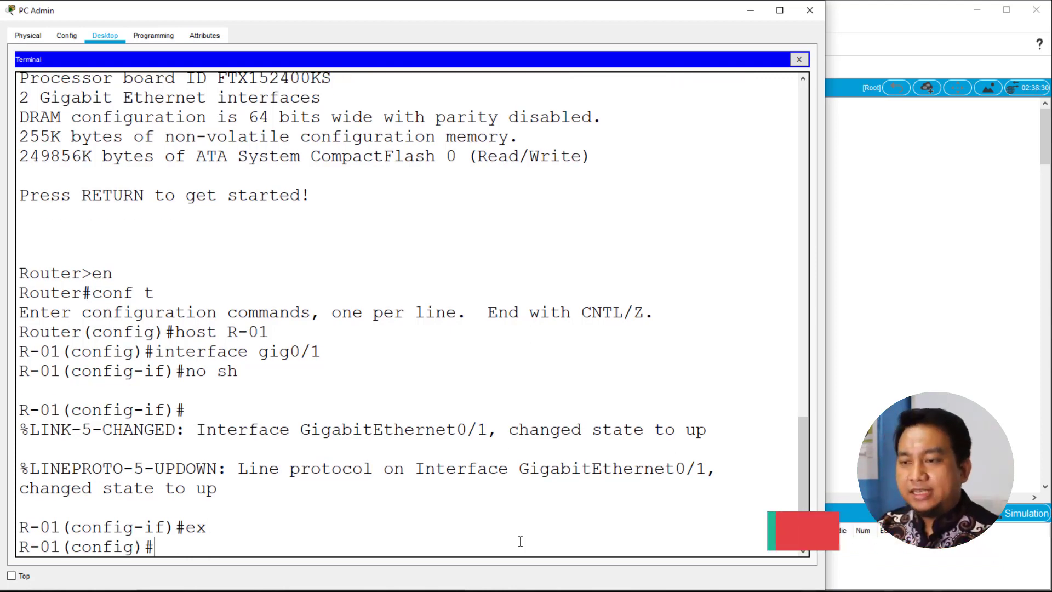
Step: Create subinterface gig0/1.10 on router R-01 for VLAN 10
{"action": "type", "text": "int"}
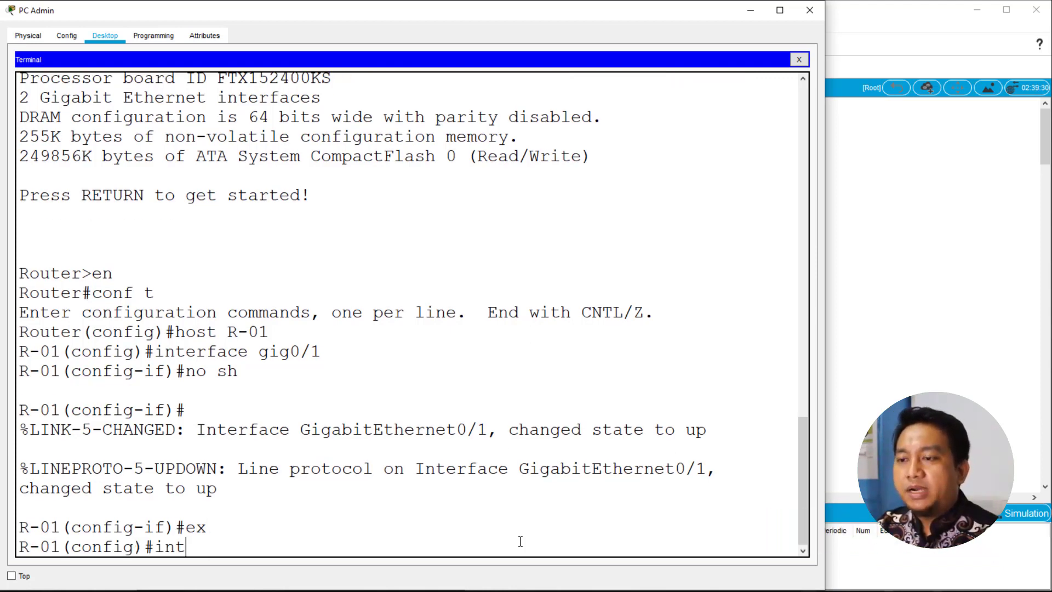
{"action": "type", "text": "erface gfi"}
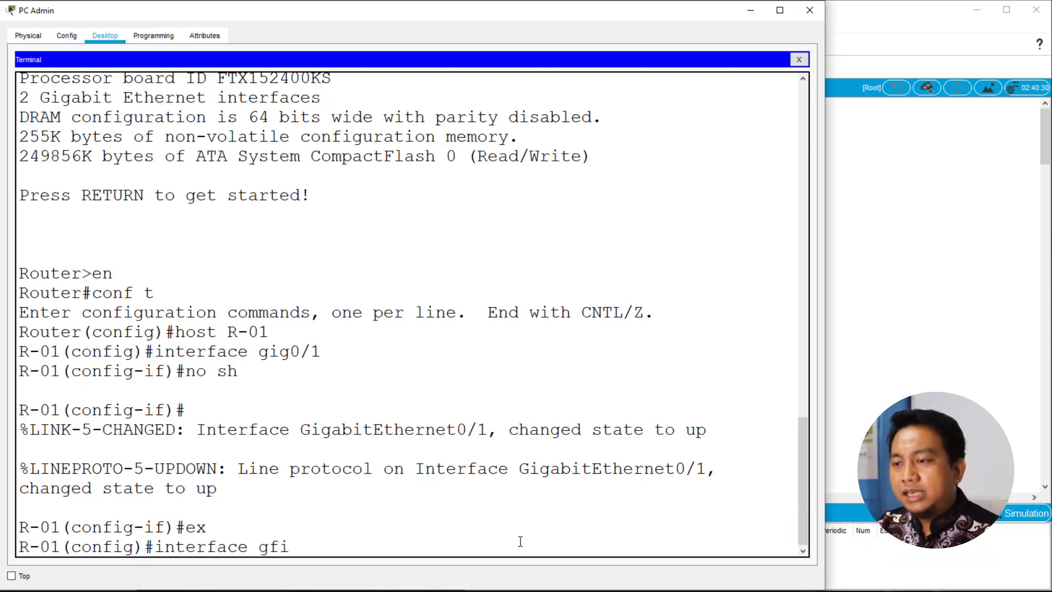
{"action": "key", "text": "BackSpace"}
{"action": "key", "text": "BackSpace"}
{"action": "type", "text": "if"}
{"action": "key", "text": "BackSpace"}
{"action": "type", "text": "g"}
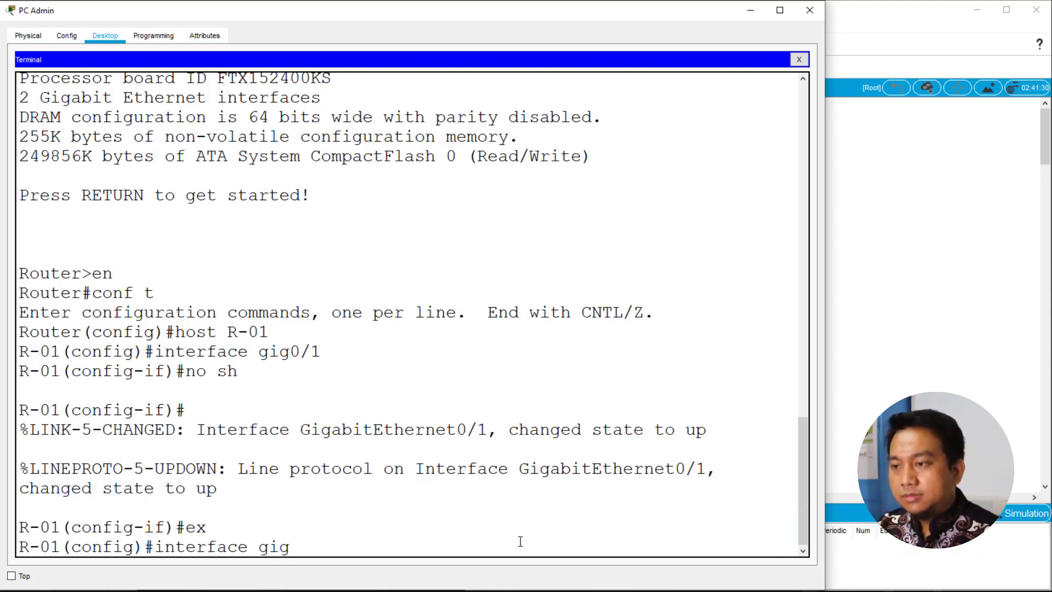
{"action": "type", "text": "0/1"}
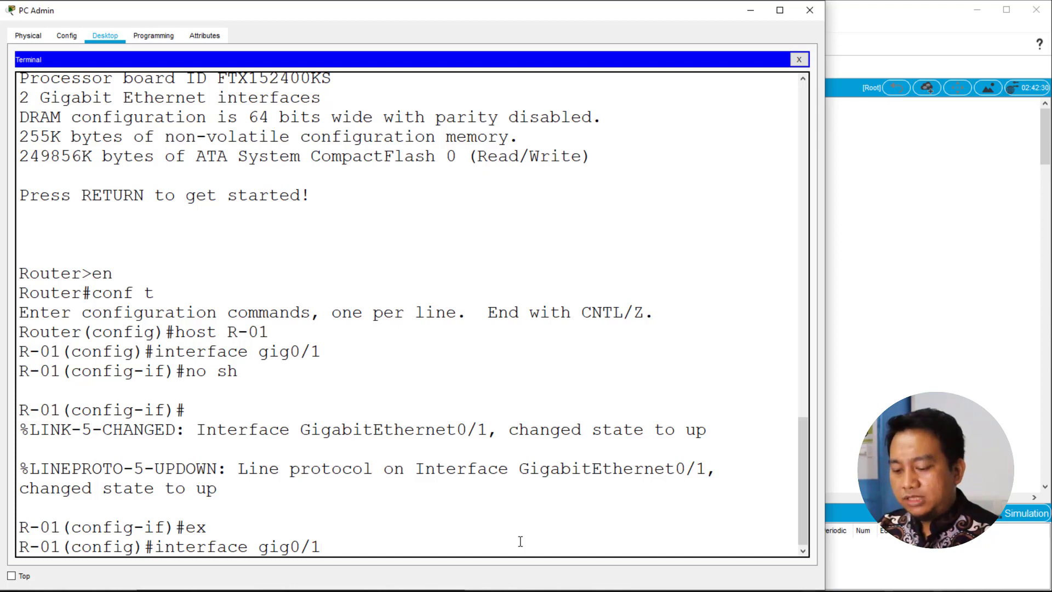
{"action": "type", "text": ".10"}
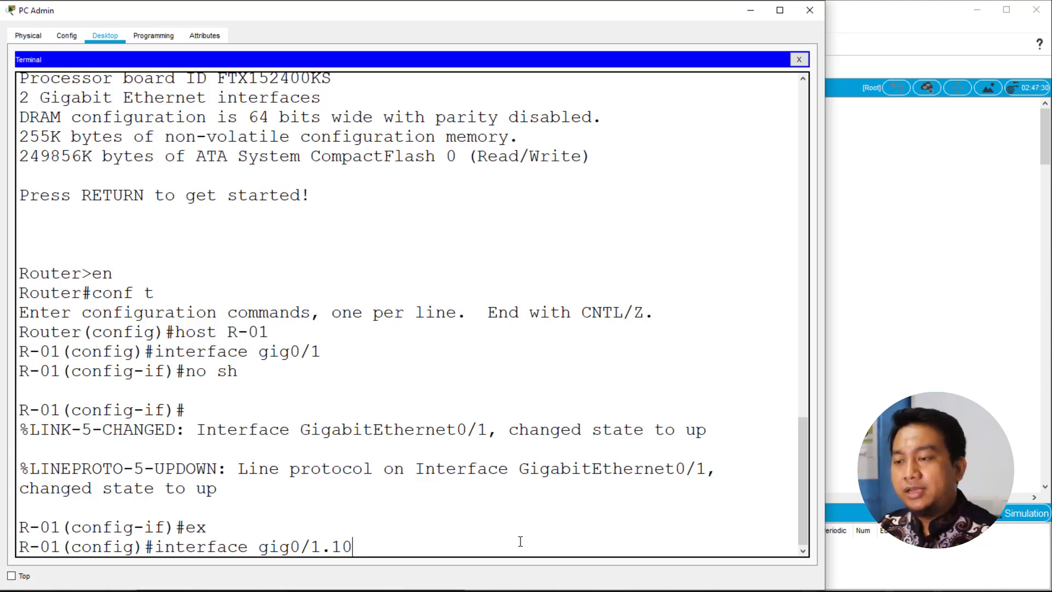
{"action": "key", "text": "Return"}
{"action": "key", "text": "Return"}
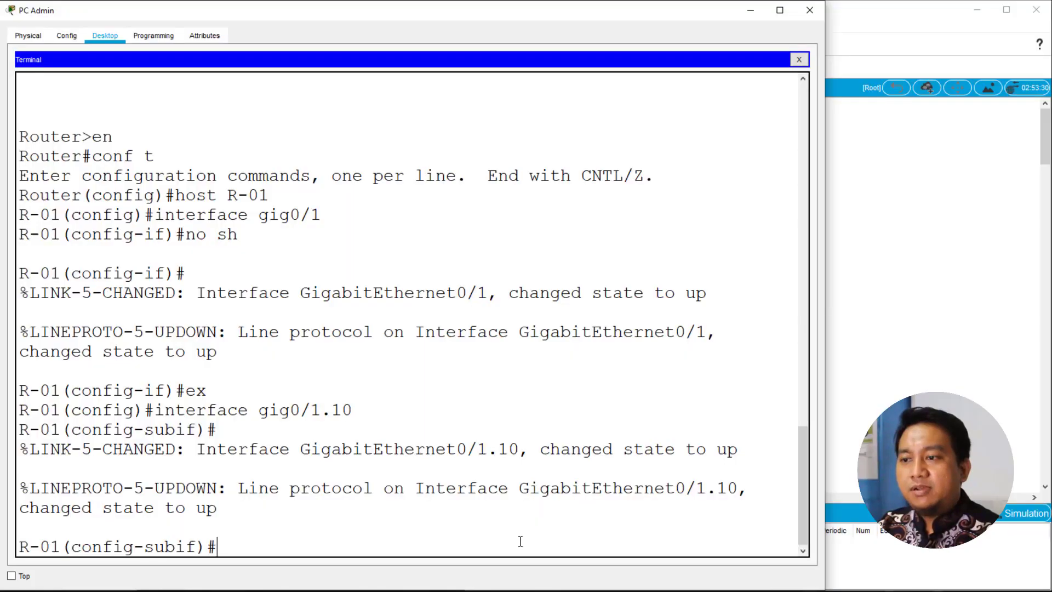
Step: Set the encapsulation of subinterface gig0/1.10 to dot1q with VLAN ID 10
{"action": "type", "text": "encapsu"}
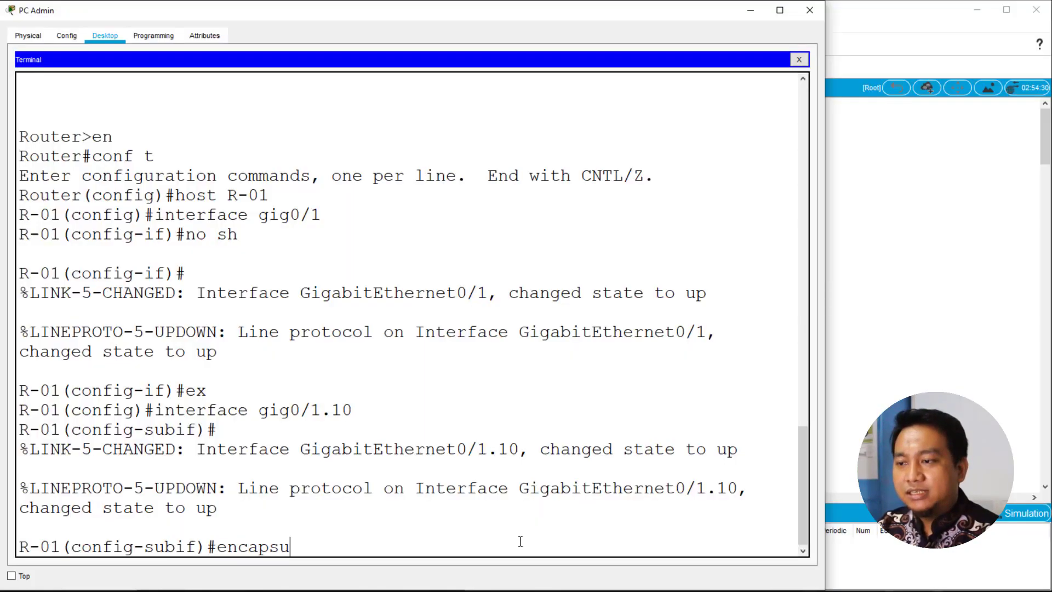
{"action": "type", "text": "lation dow"}
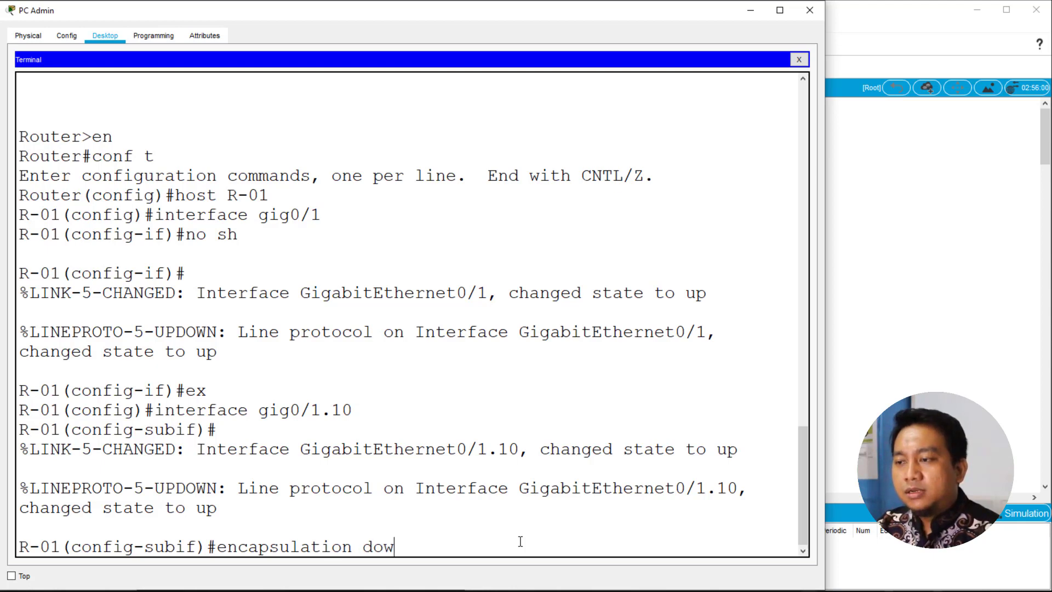
{"action": "key", "text": "BackSpace"}
{"action": "type", "text": "t"}
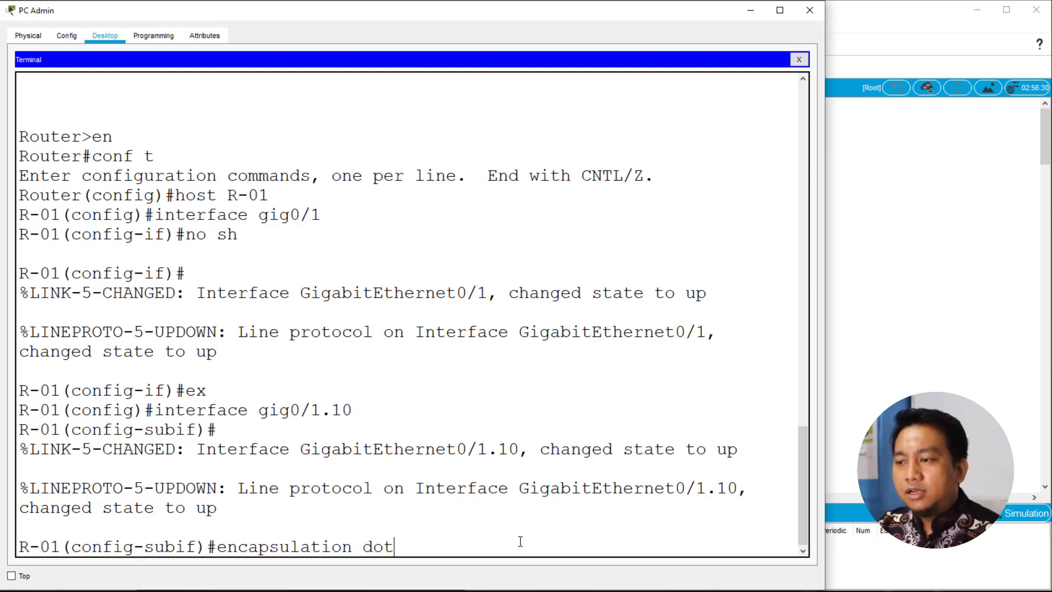
{"action": "type", "text": "1q "}
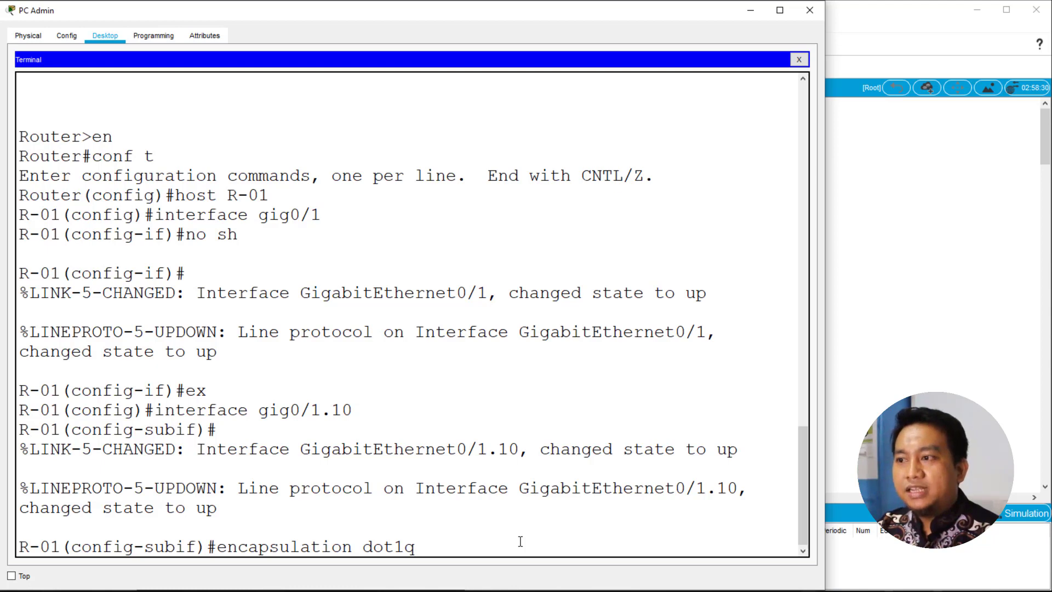
{"action": "type", "text": "10"}
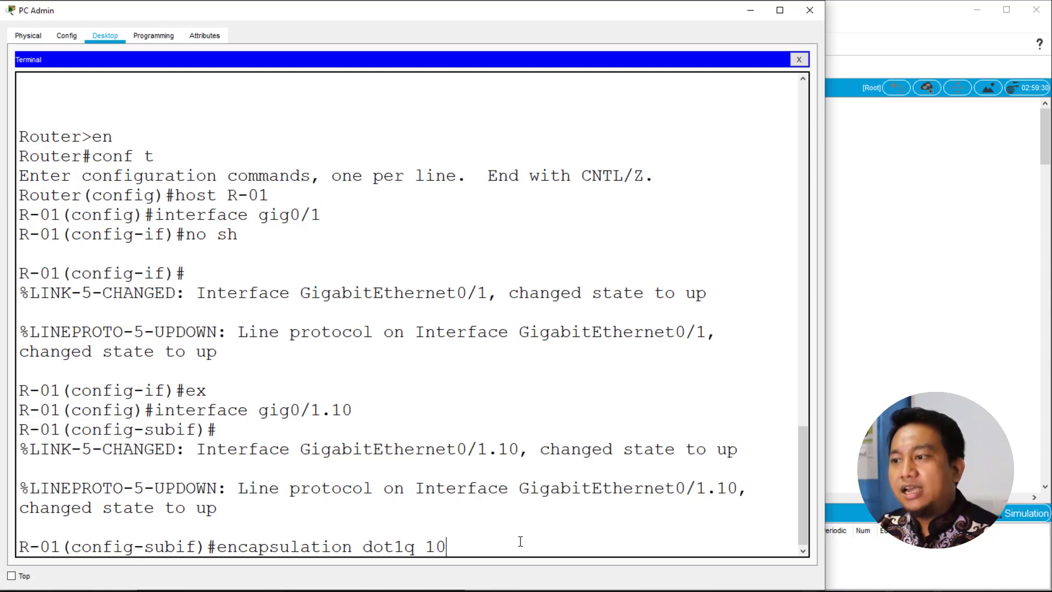
{"action": "key", "text": "Return"}
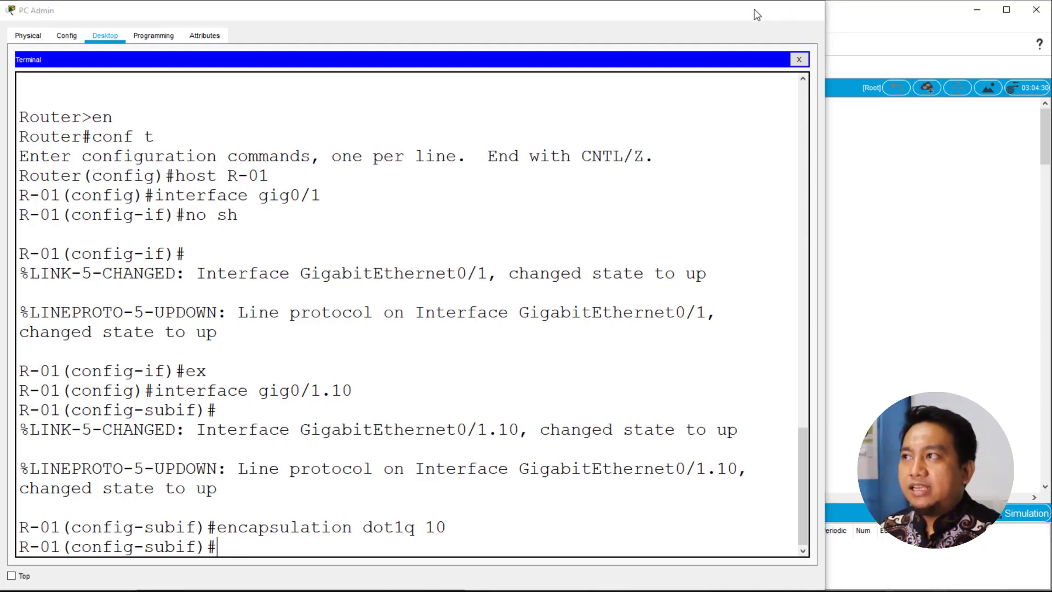
Step: Assign IP address 192.168.10.1 with mask 255.255.255.0 to subinterface gig0/1.10 and leave its configuration mode
{"action": "left_click", "coordinate": [752, 10]}
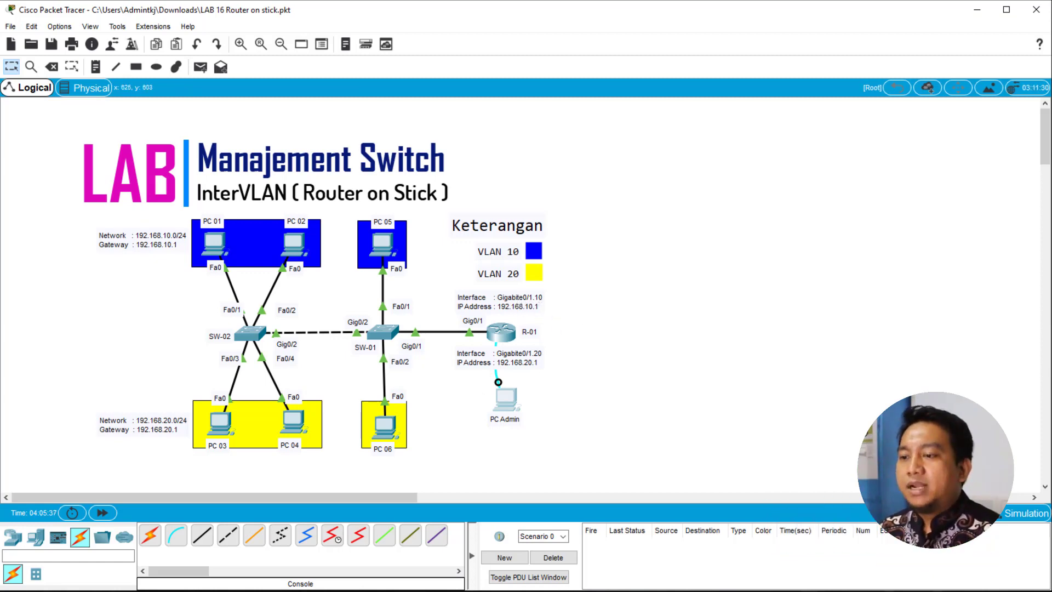
{"action": "left_click", "coordinate": [504, 403]}
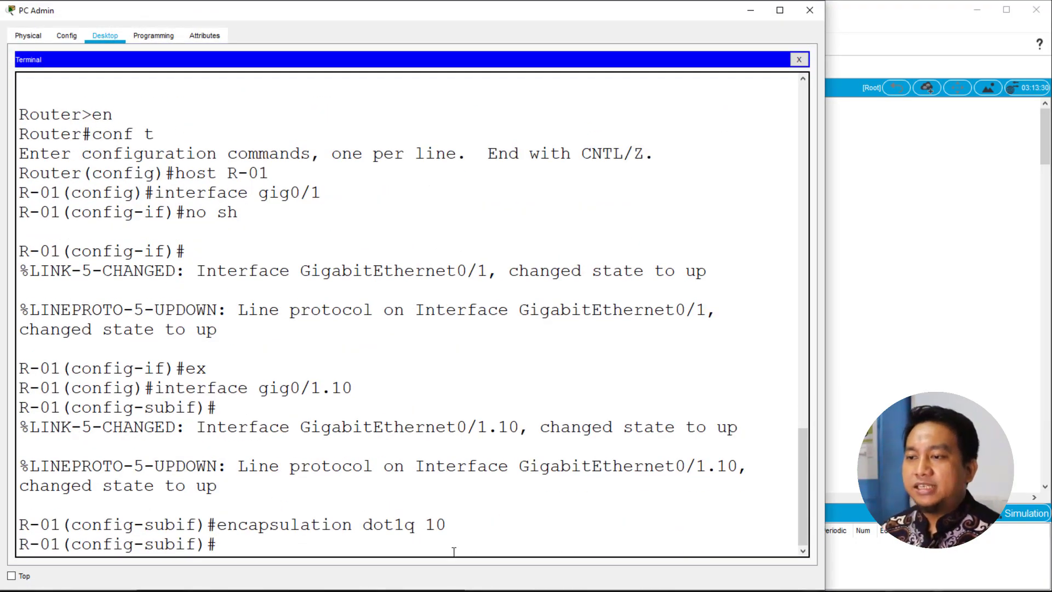
{"action": "type", "text": "ip addr"}
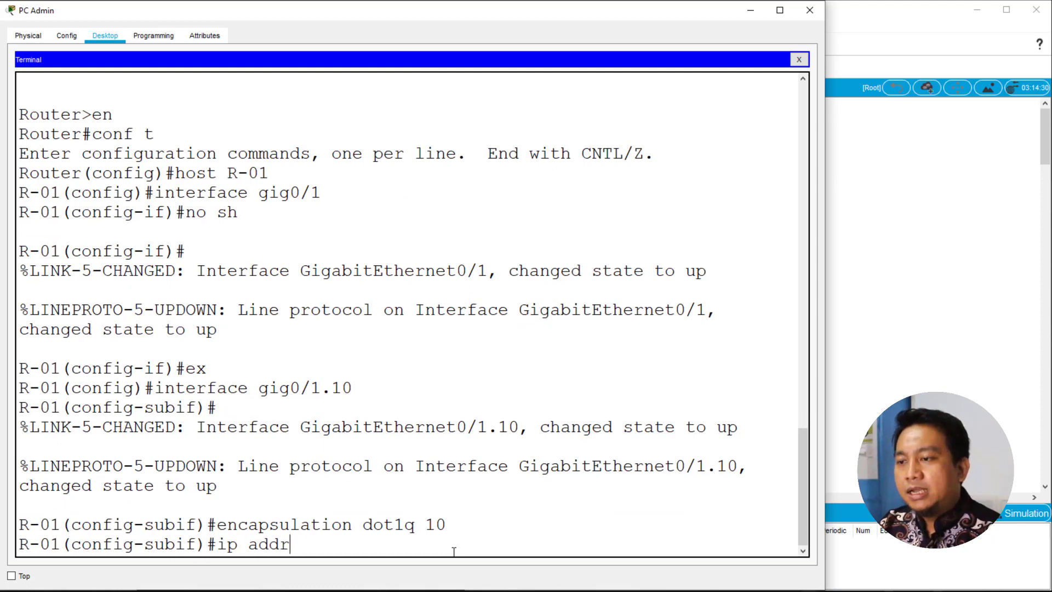
{"action": "type", "text": "ess 192.1"}
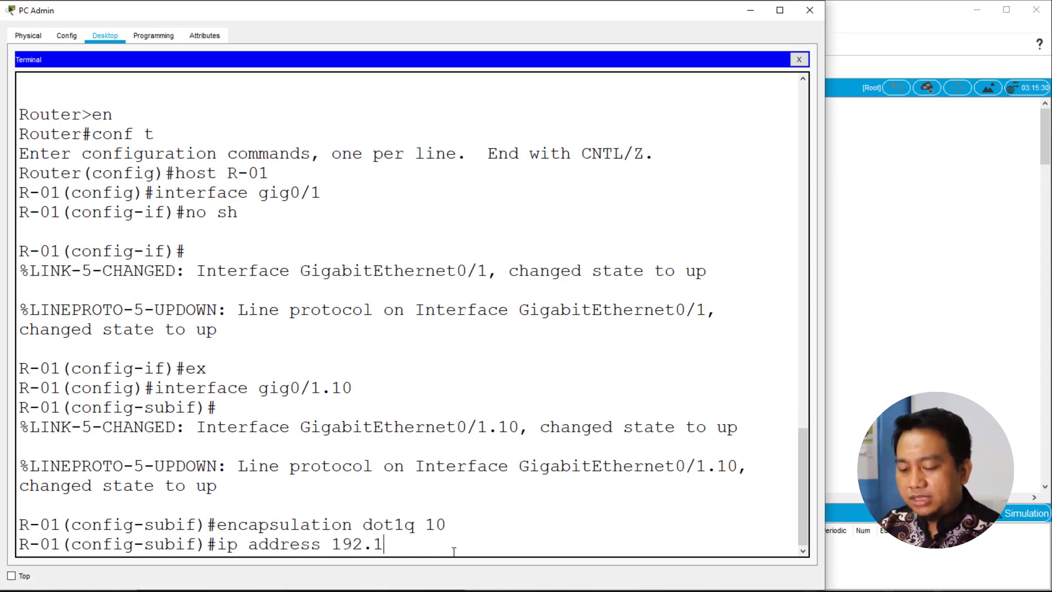
{"action": "type", "text": "68.10.1"}
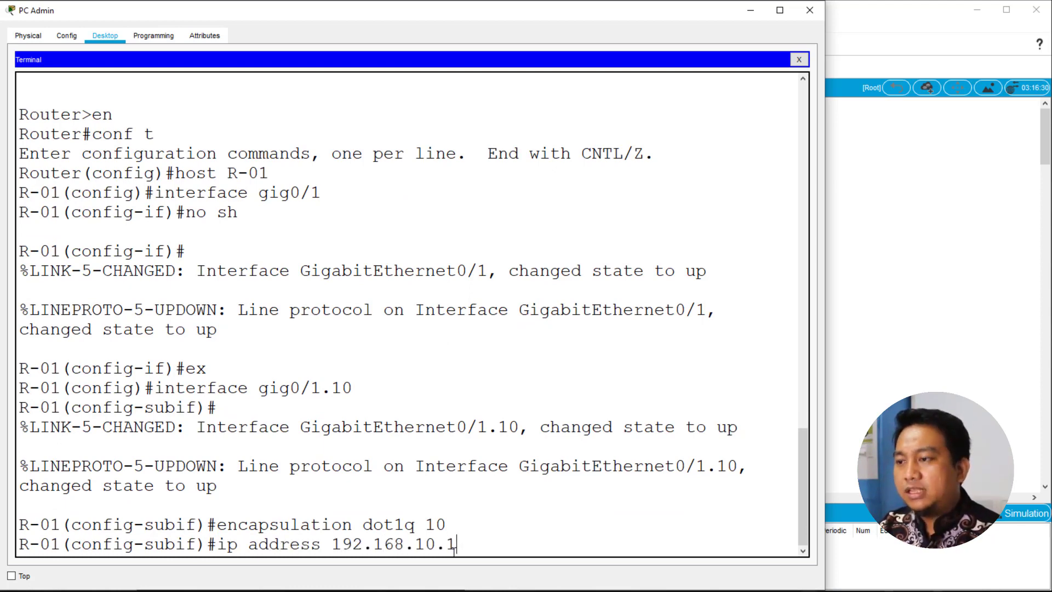
{"action": "type", "text": " 2"}
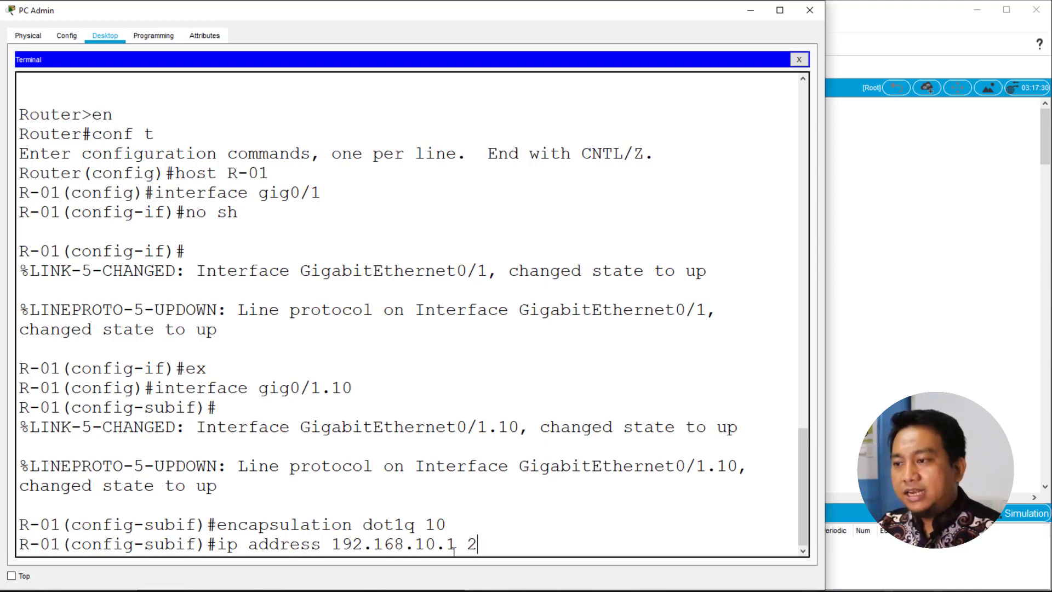
{"action": "type", "text": "55.255"}
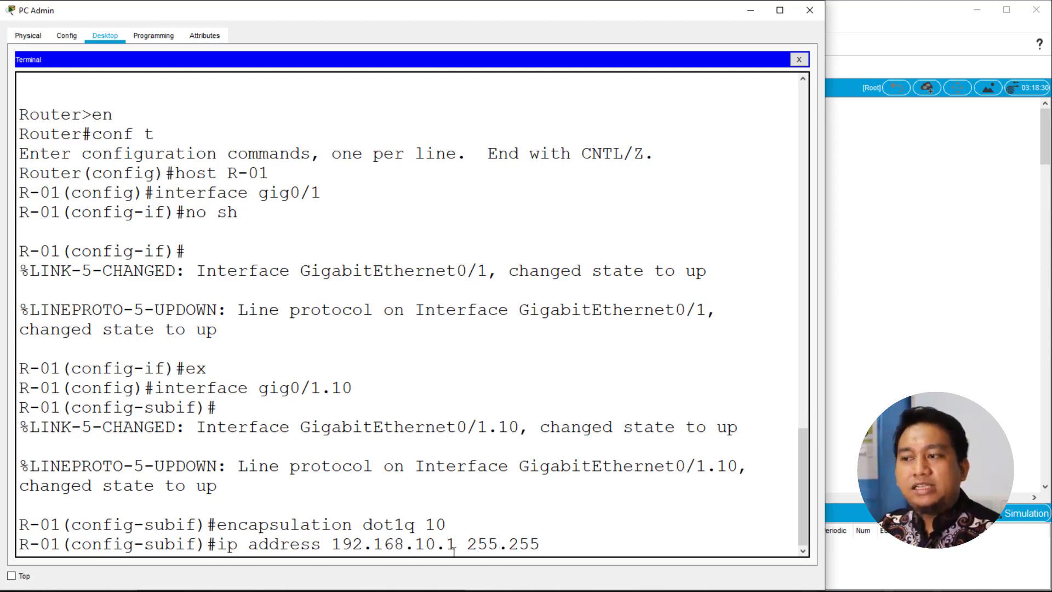
{"action": "type", "text": ".255.0"}
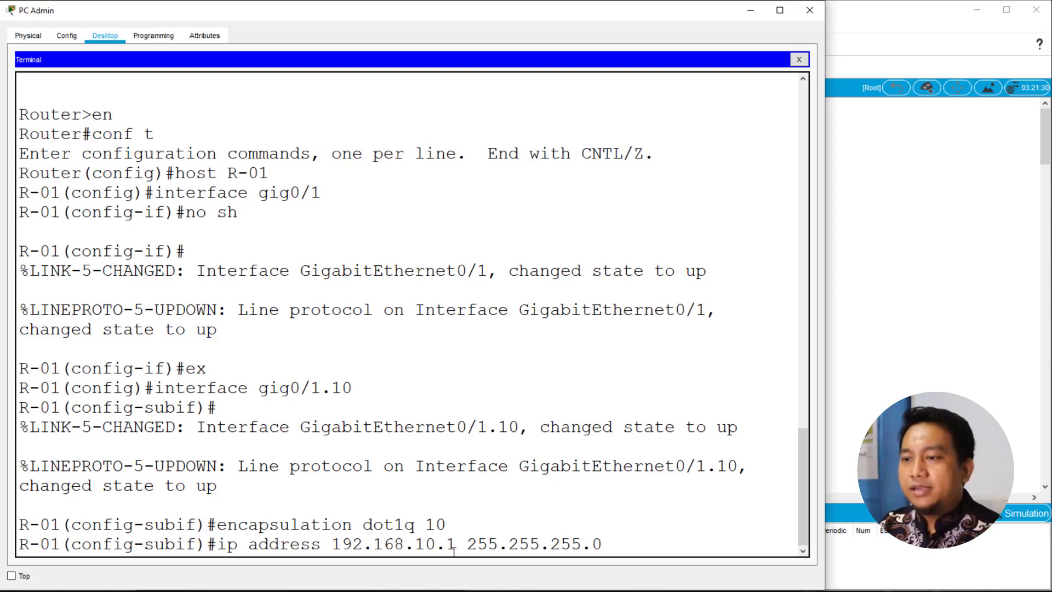
{"action": "key", "text": "Return"}
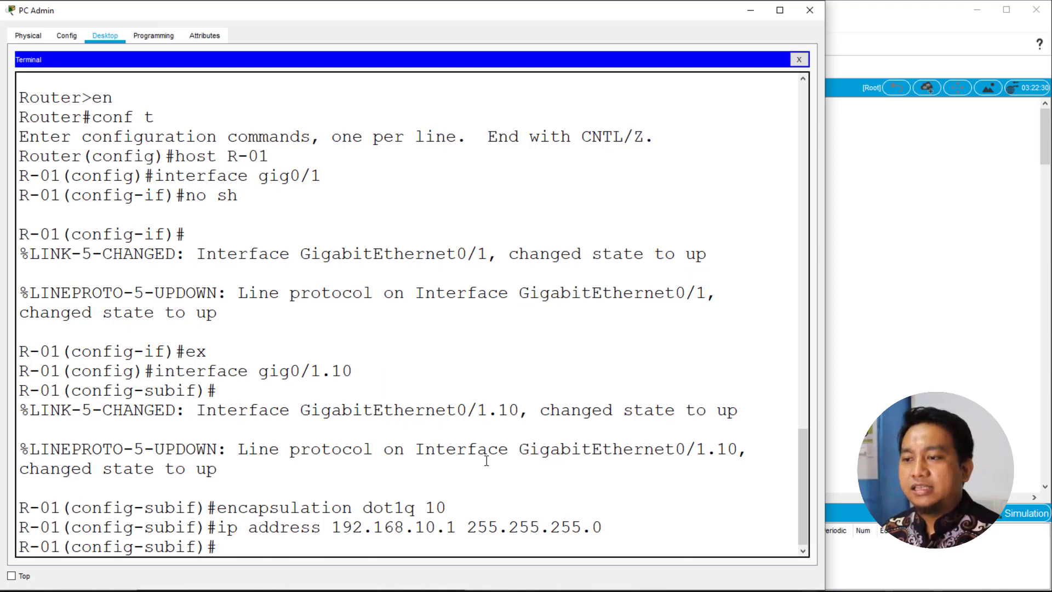
{"action": "type", "text": "ex"}
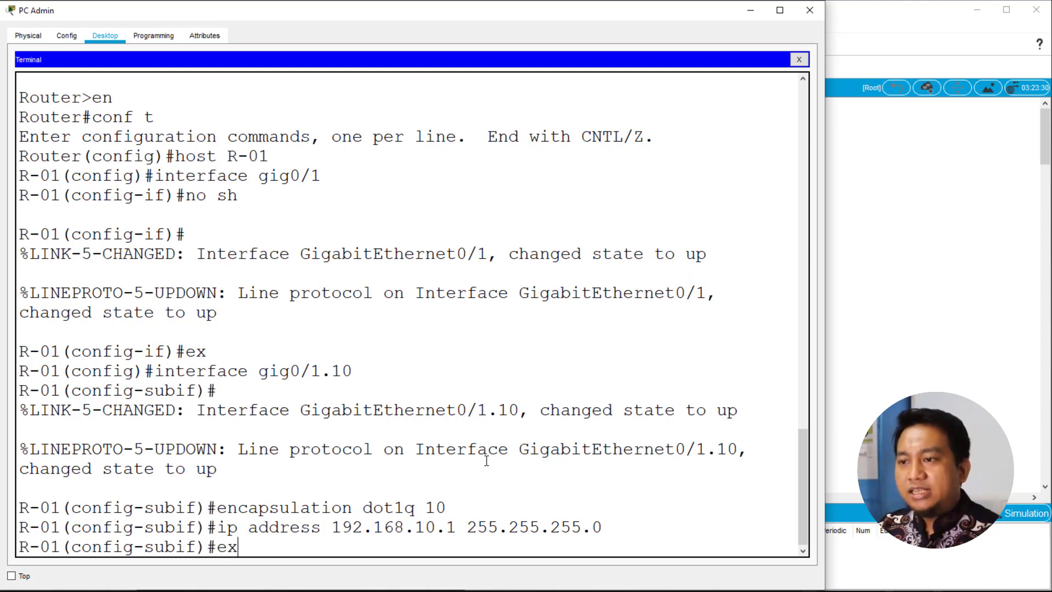
{"action": "key", "text": "Return"}
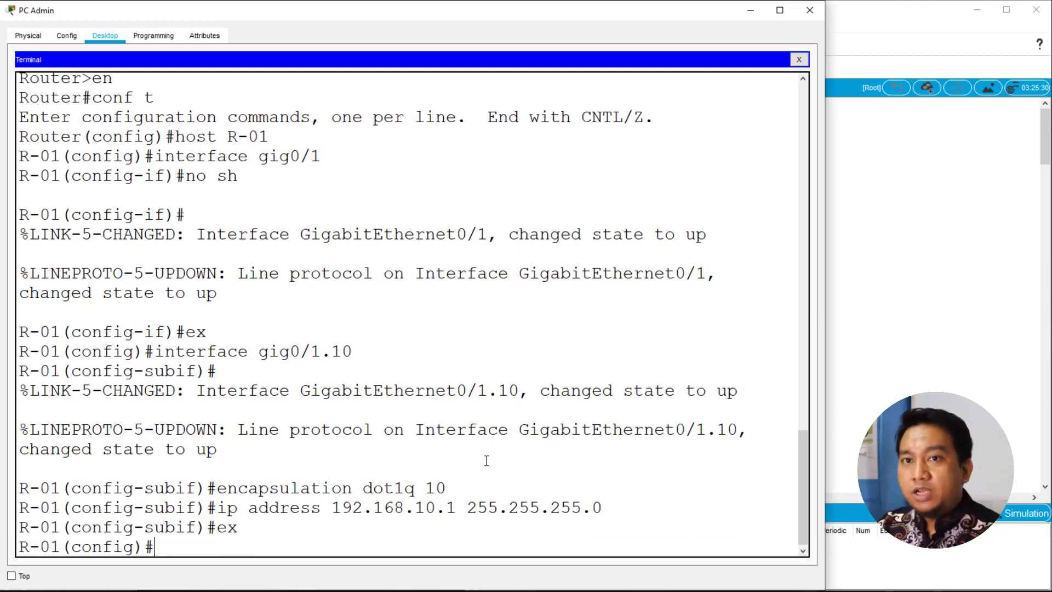
Step: Create subinterface gig0/1.20 on router R-01 for VLAN 20
{"action": "type", "text": "interfa"}
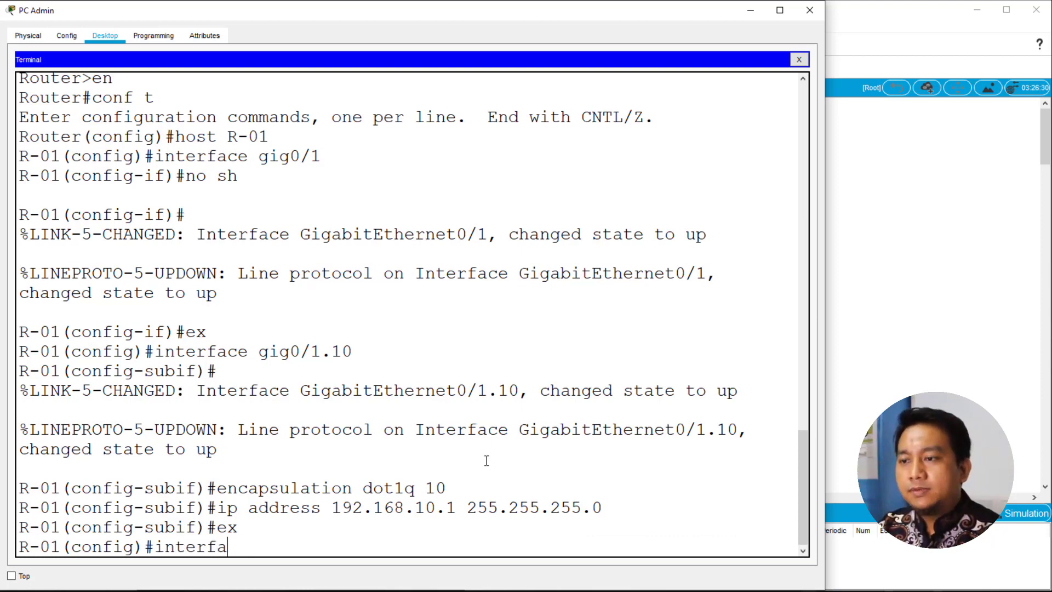
{"action": "type", "text": "ce gig"}
{"action": "type", "text": "0"}
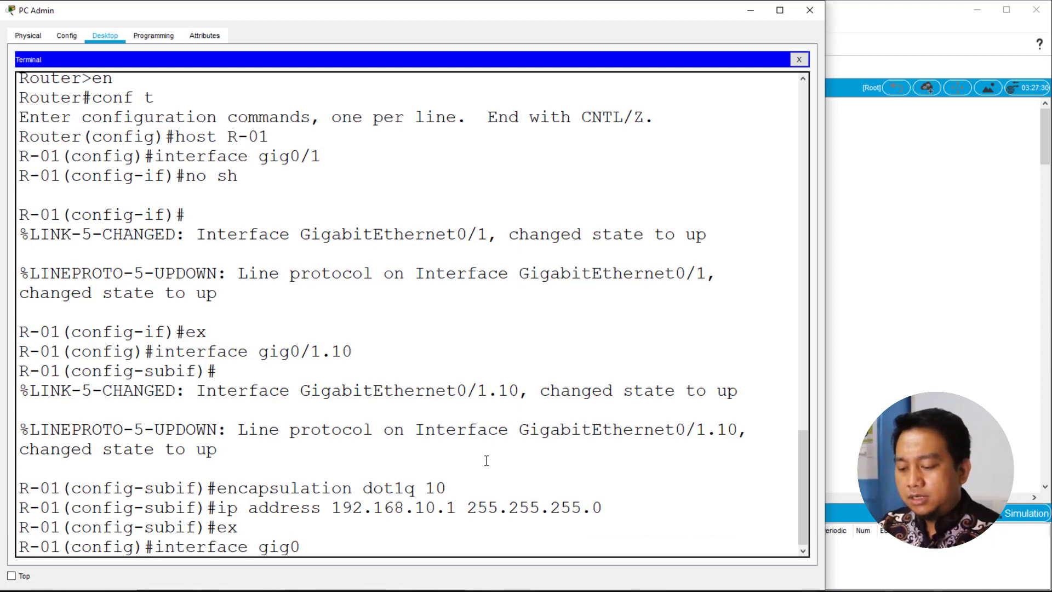
{"action": "type", "text": "/1.20"}
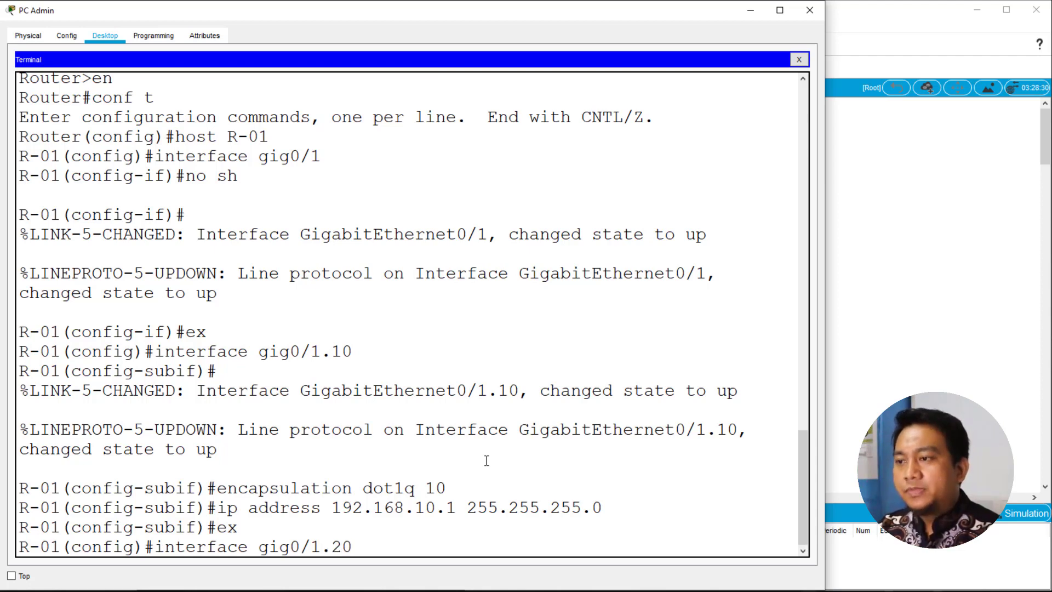
{"action": "key", "text": "Return"}
{"action": "key", "text": "Return"}
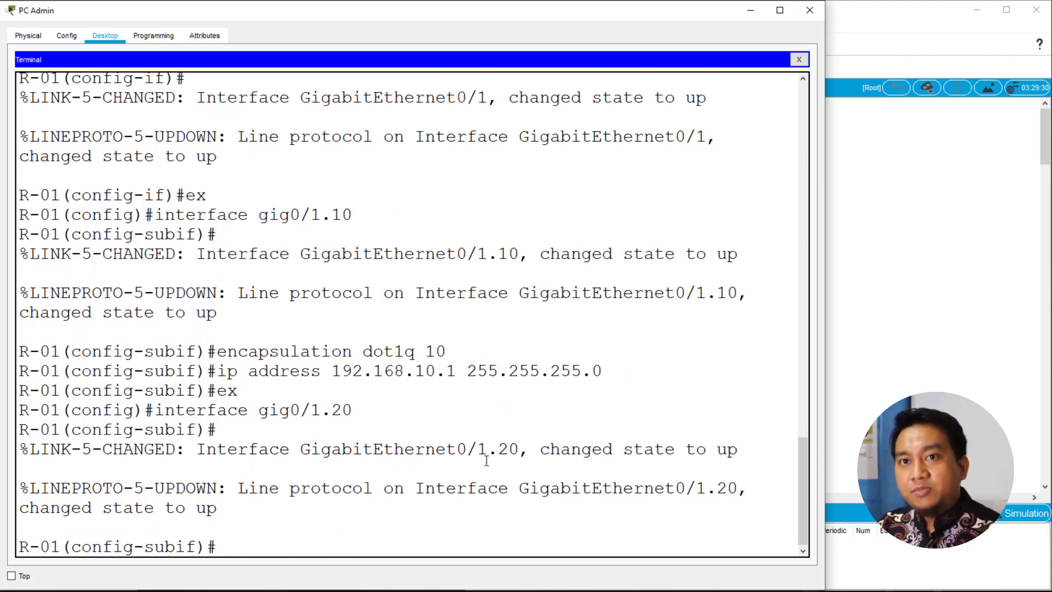
Step: Set the encapsulation of subinterface gig0/1.20 to dot1q with VLAN ID 20
{"action": "type", "text": "enca"}
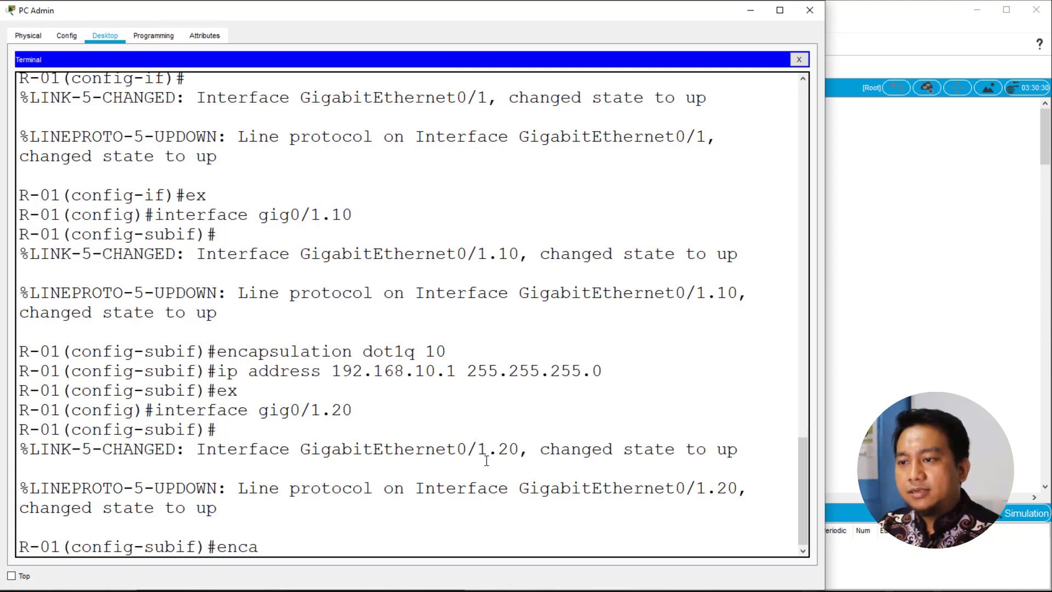
{"action": "type", "text": "psulation "}
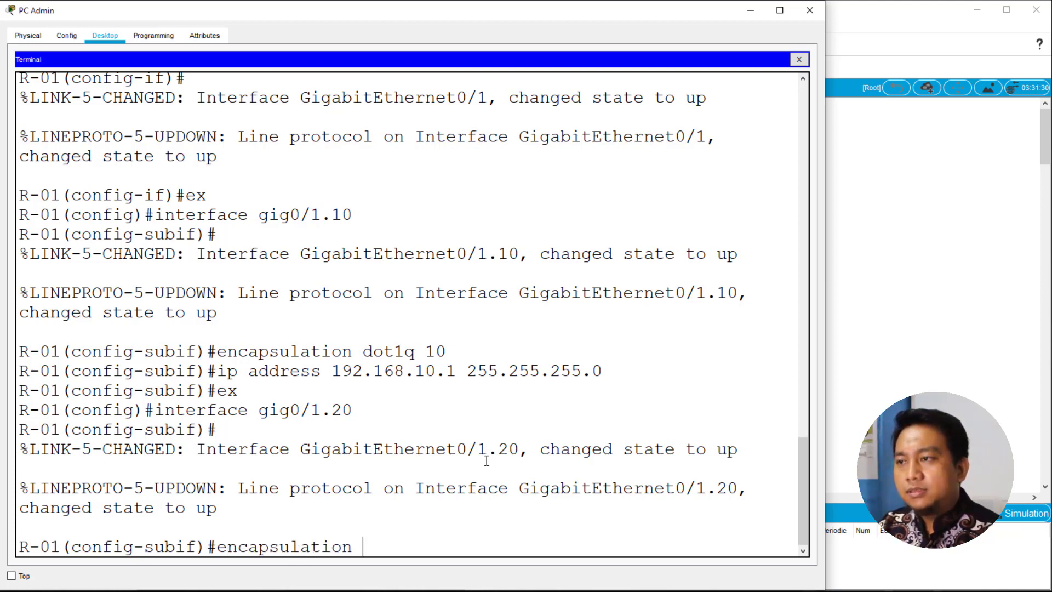
{"action": "type", "text": "dot11"}
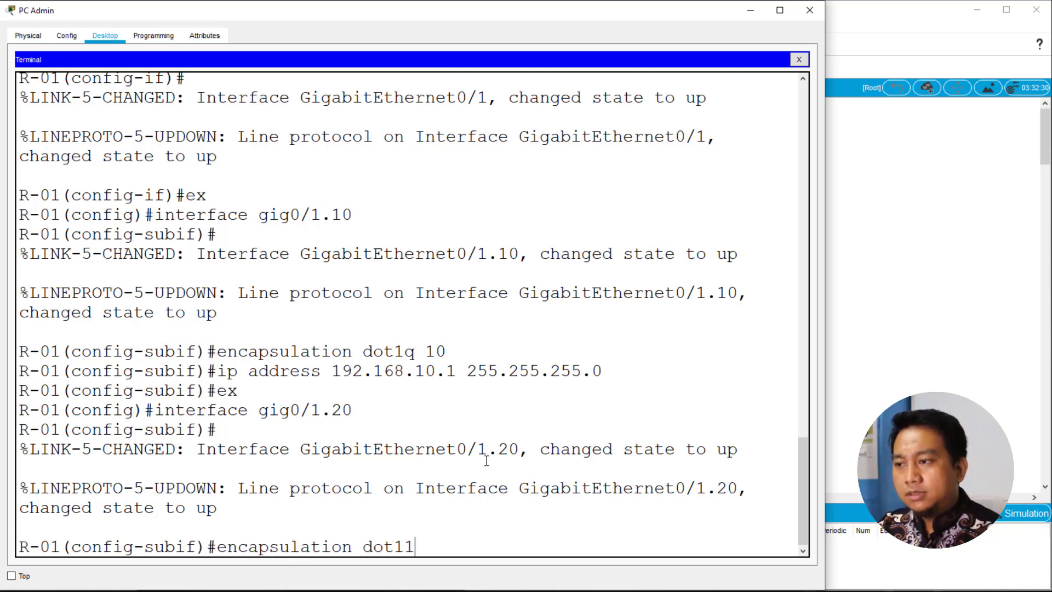
{"action": "key", "text": "BackSpace"}
{"action": "type", "text": "q 20"}
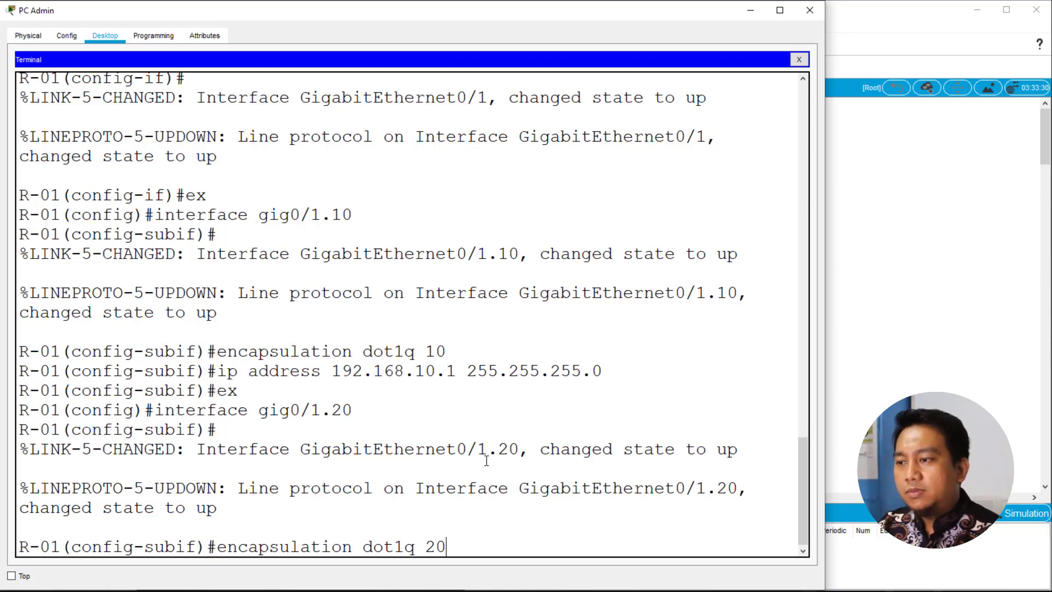
{"action": "key", "text": "Return"}
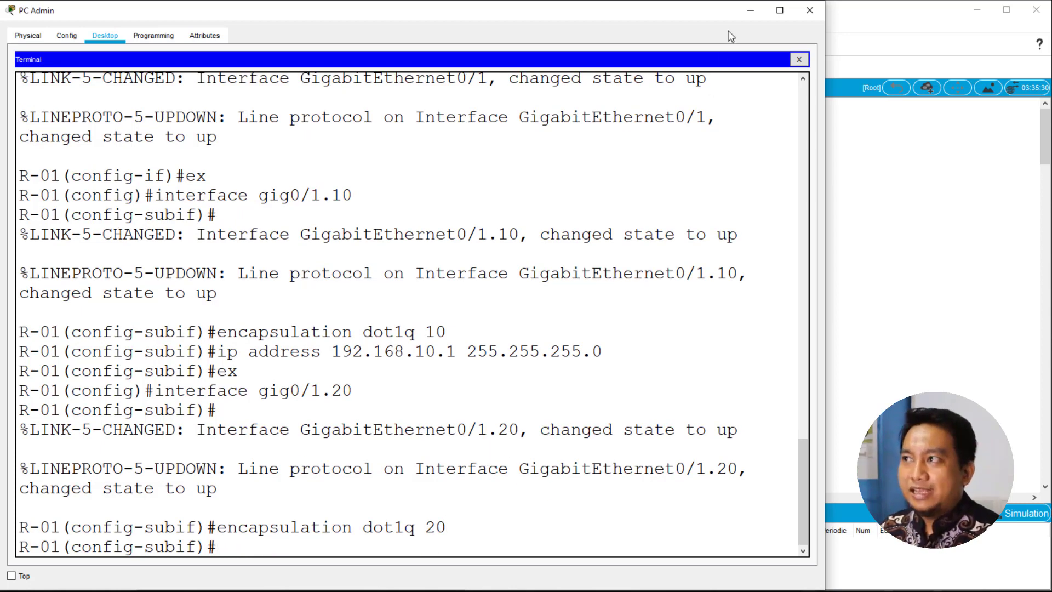
Step: Assign IP address 192.168.20.1 with mask 255.255.255.0 to subinterface gig0/1.20, consulting the topology for the address
{"action": "left_click", "coordinate": [748, 12]}
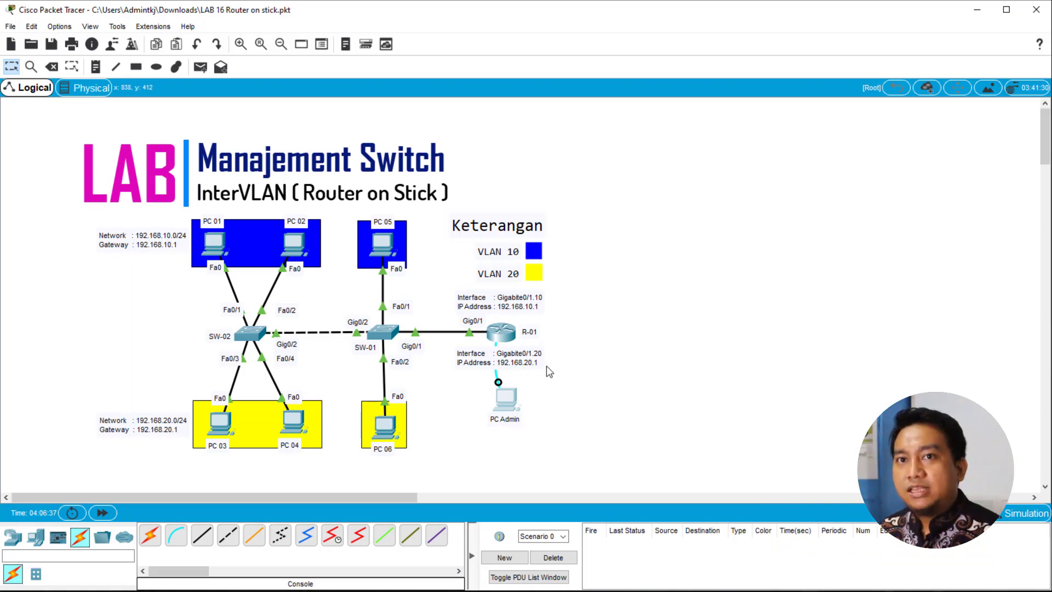
{"action": "left_click", "coordinate": [512, 408]}
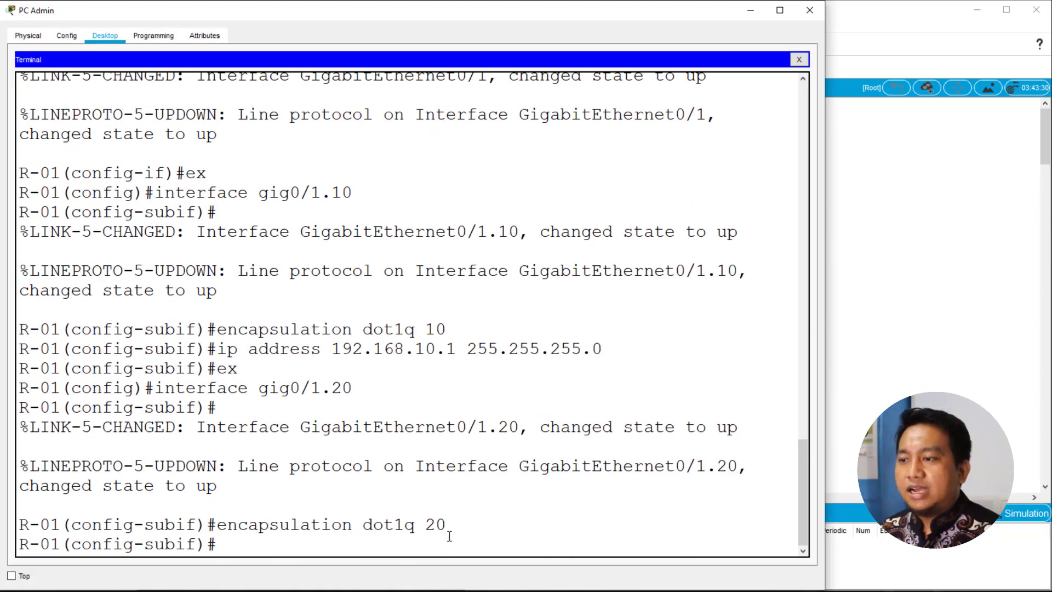
{"action": "type", "text": "ip a"}
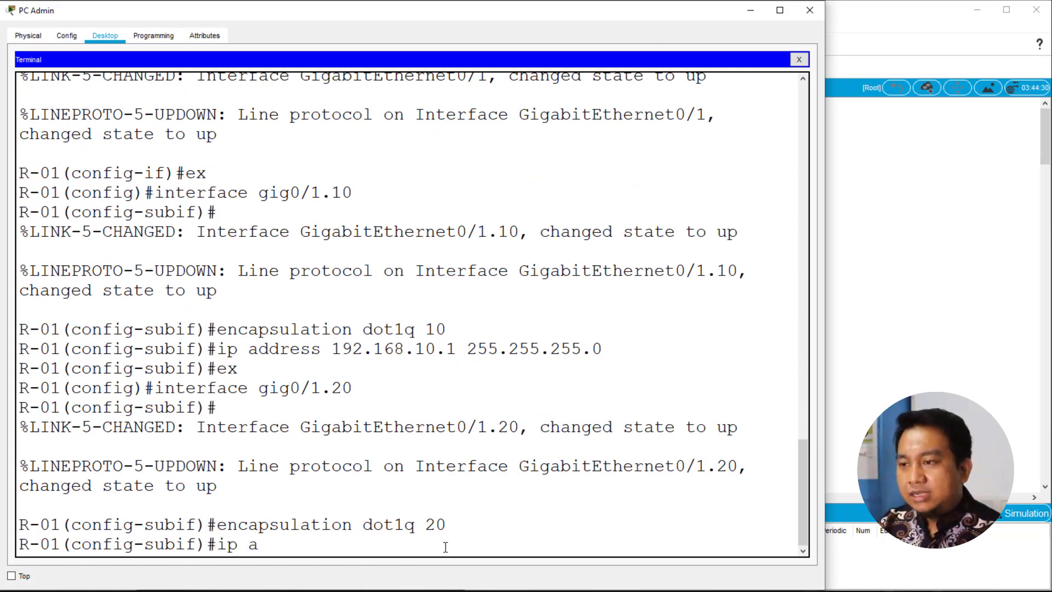
{"action": "type", "text": "ddress 192"}
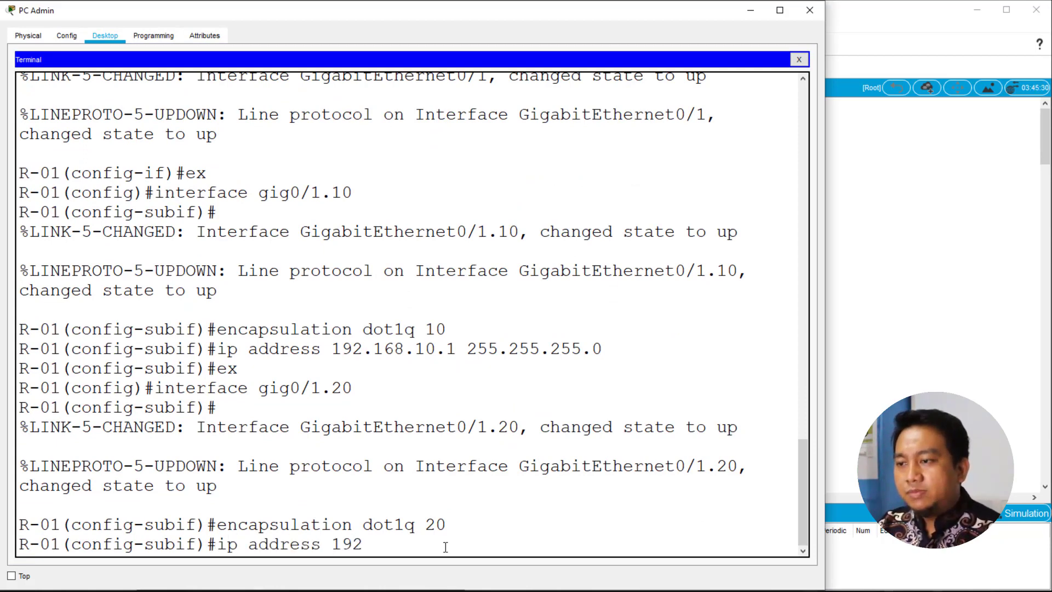
{"action": "type", "text": ".168.1"}
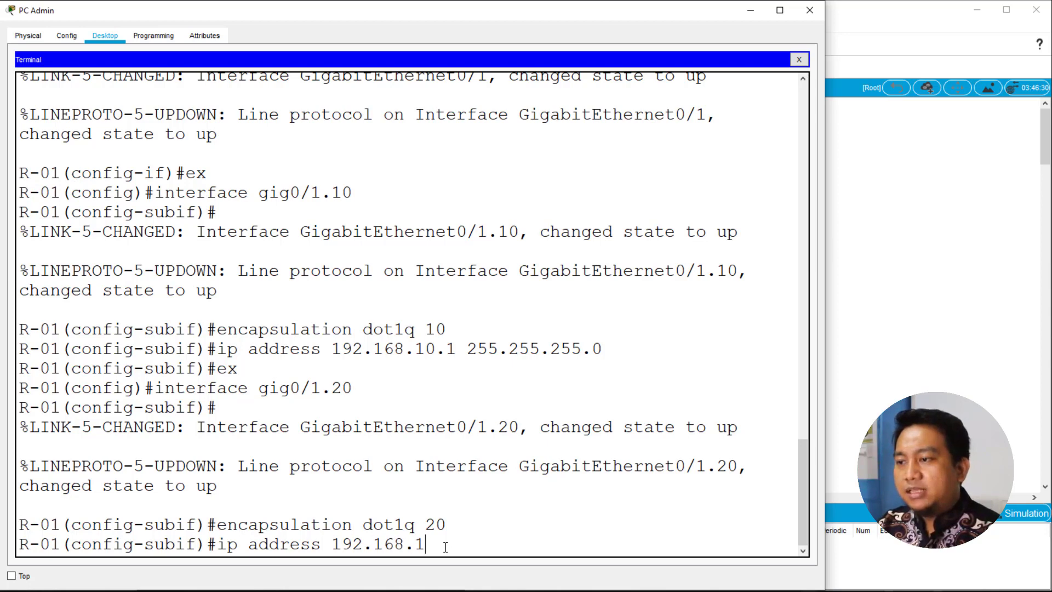
{"action": "key", "text": "BackSpace"}
{"action": "type", "text": "20"}
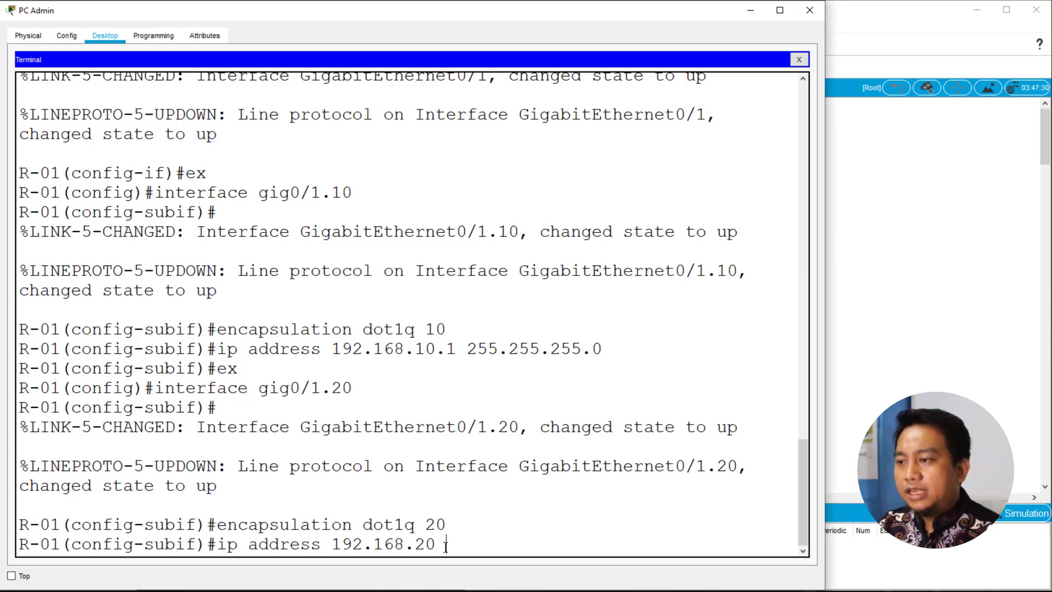
{"action": "type", "text": ".1"}
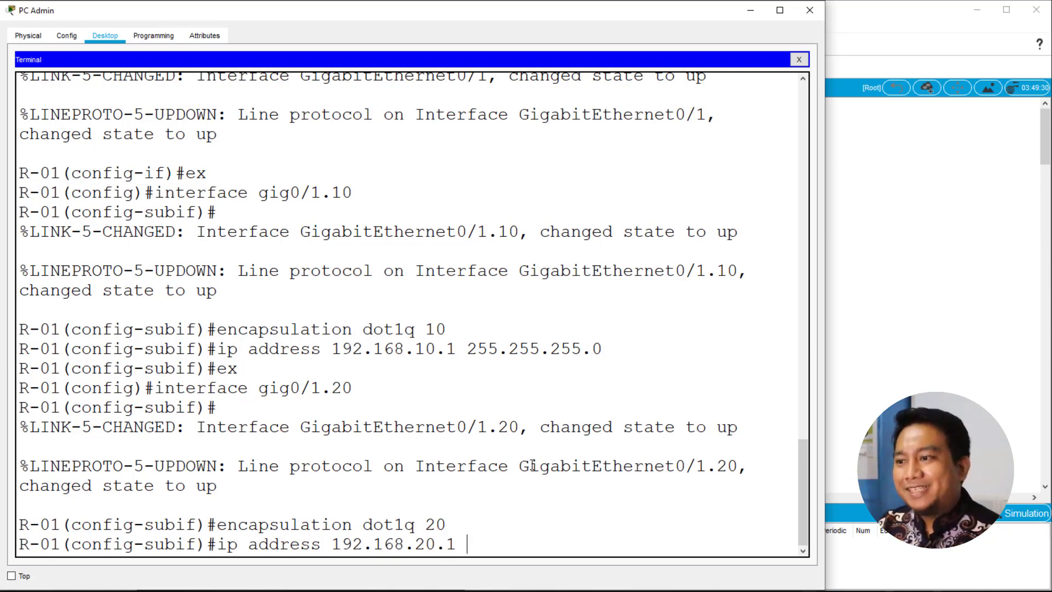
{"action": "type", "text": " 255,255"}
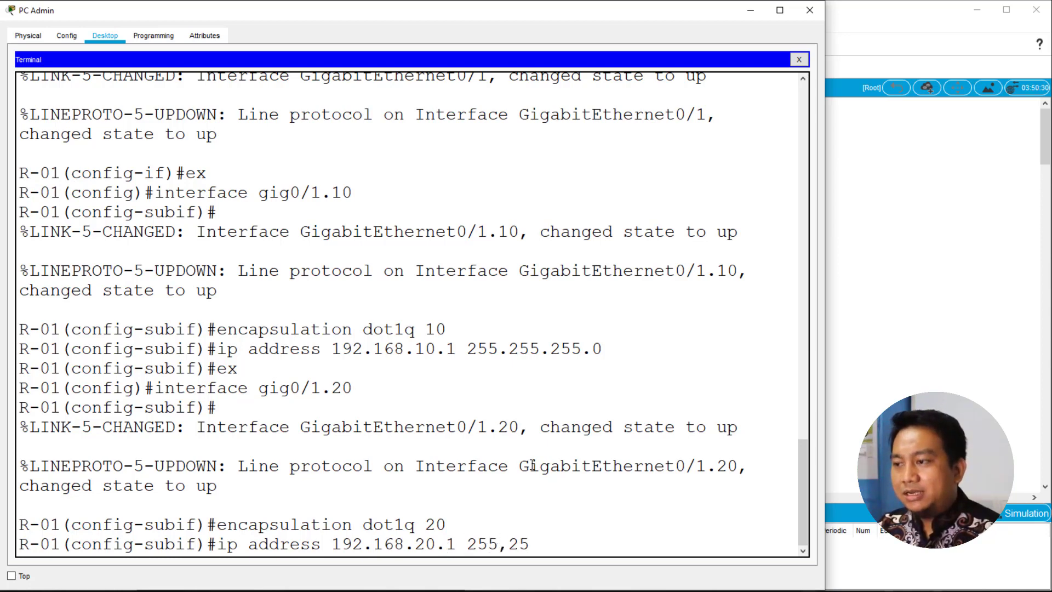
{"action": "key", "text": "BackSpace"}
{"action": "key", "text": "BackSpace"}
{"action": "key", "text": "BackSpace"}
{"action": "key", "text": "BackSpace"}
{"action": "type", "text": "."}
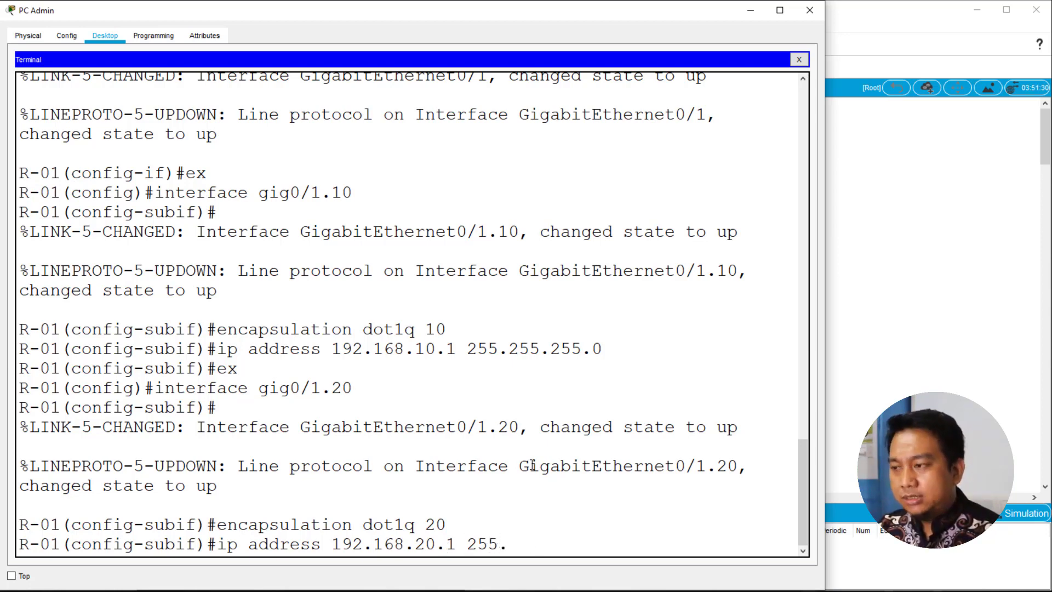
{"action": "type", "text": "255.255.0"}
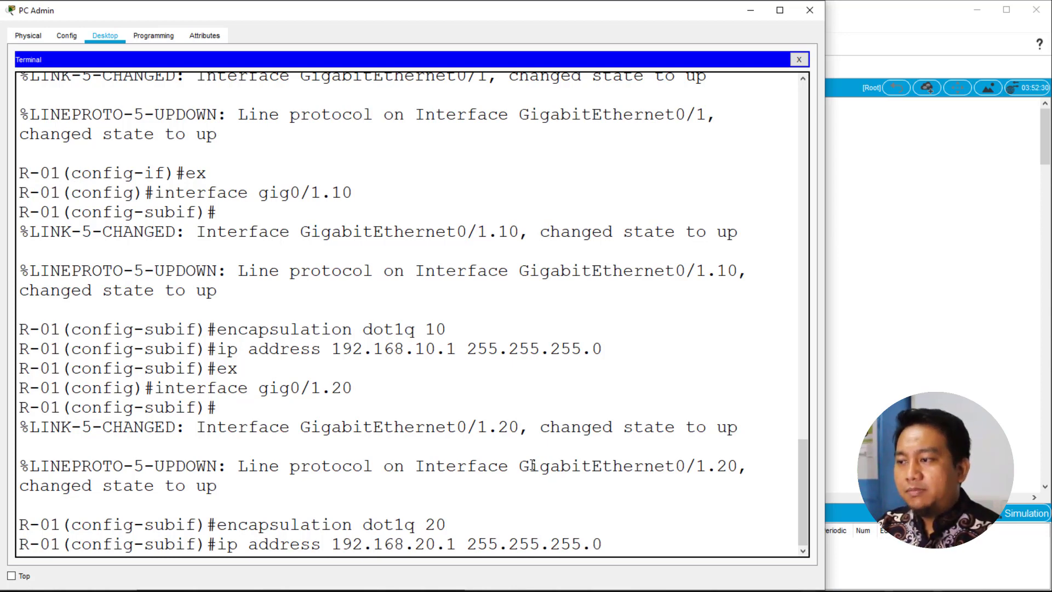
{"action": "key", "text": "Return"}
Step: Leave the configuration mode of subinterface gig0/1.20 and save the running configuration of router R-01
{"action": "type", "text": "ex"}
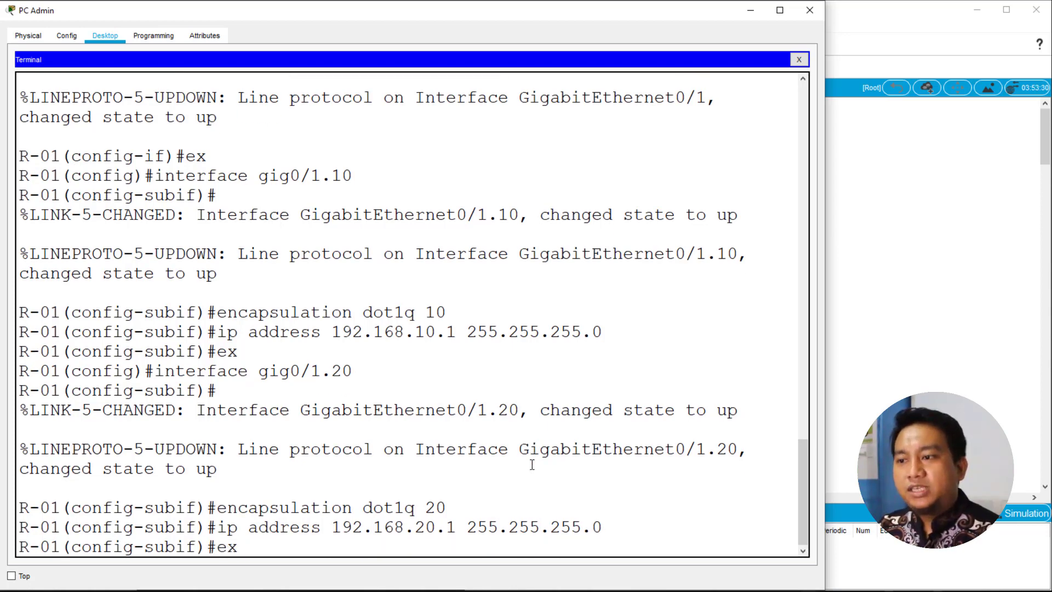
{"action": "key", "text": "Return"}
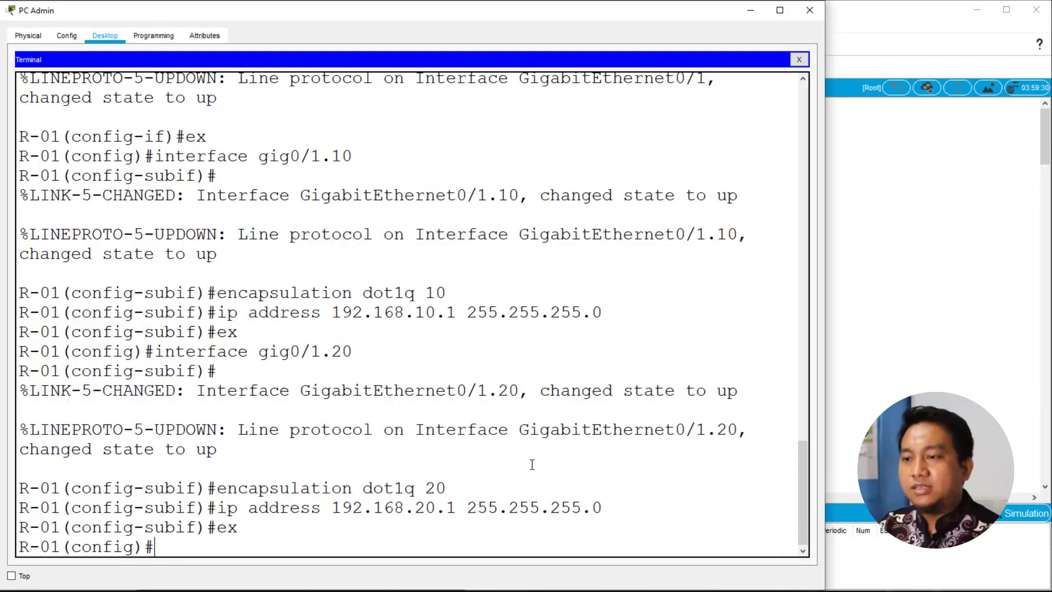
{"action": "type", "text": "do wr"}
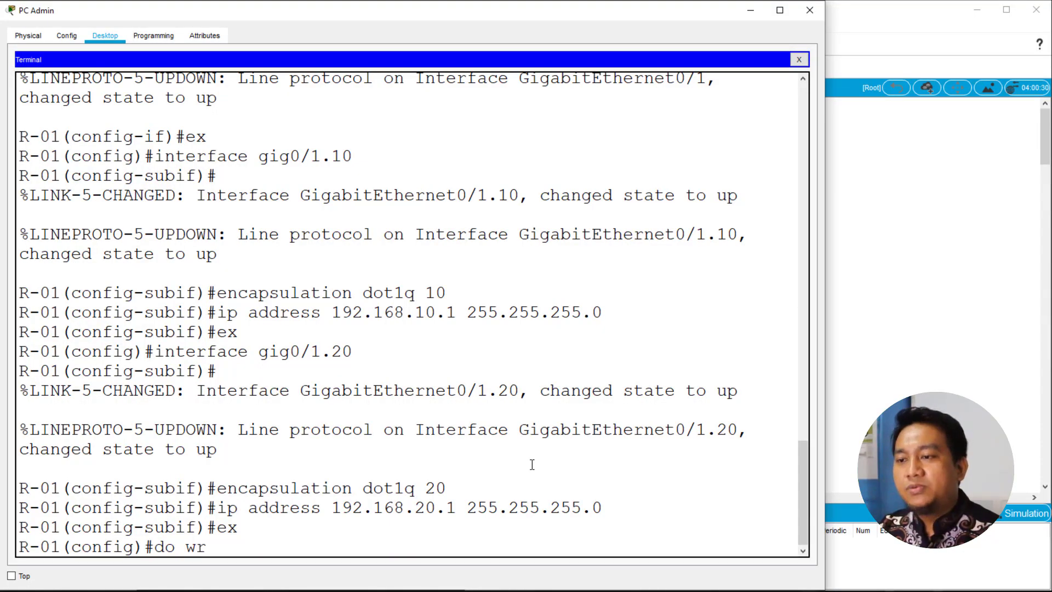
{"action": "key", "text": "Return"}
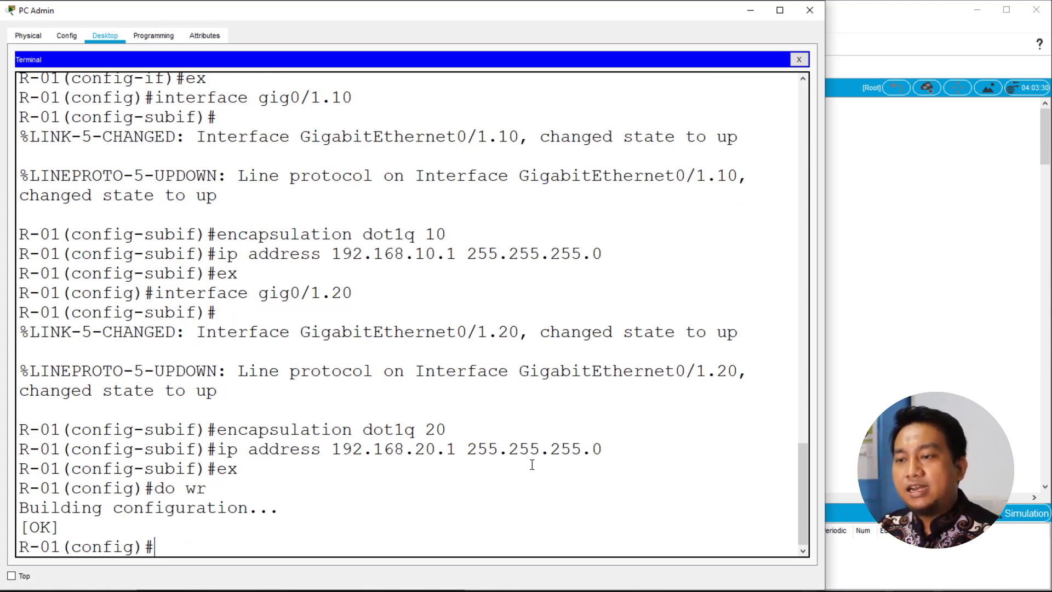
Step: Display the brief IP interface summary of router R-01 to check the addresses and status of its subinterfaces
{"action": "type", "text": "d"}
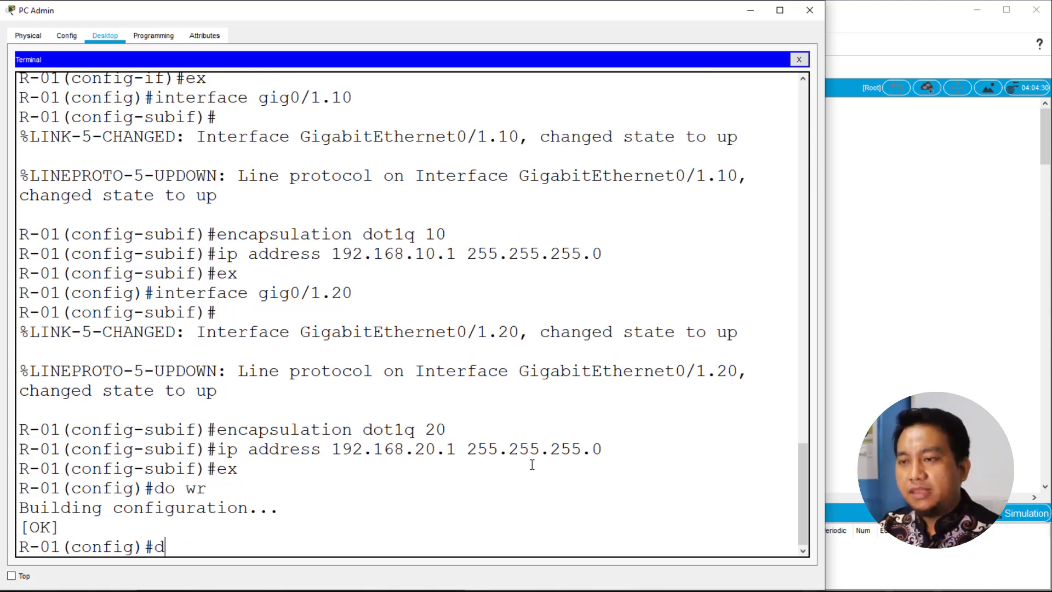
{"action": "type", "text": "o sh ip inter"}
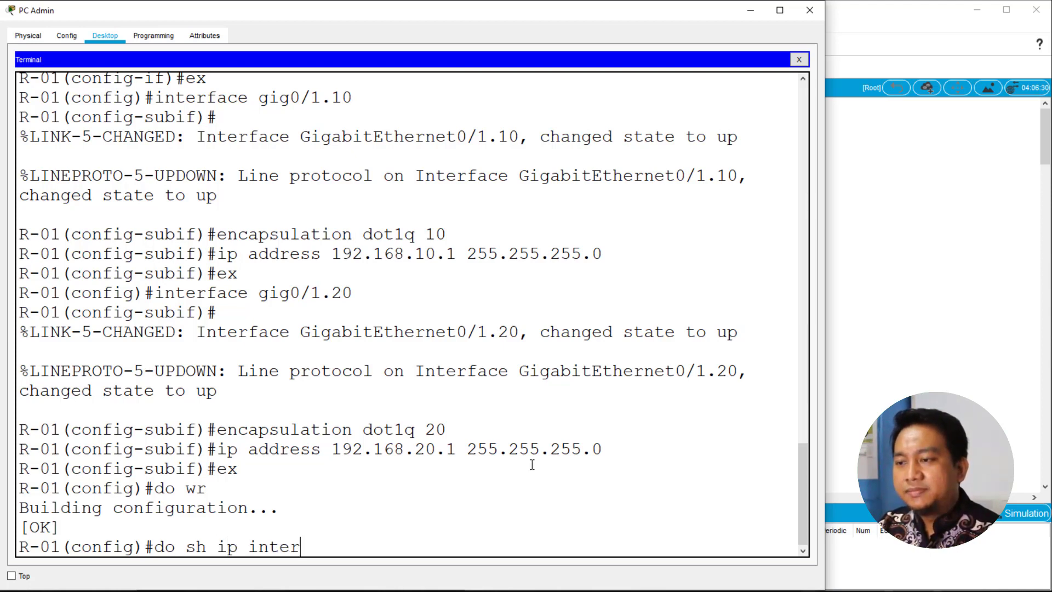
{"action": "type", "text": " br"}
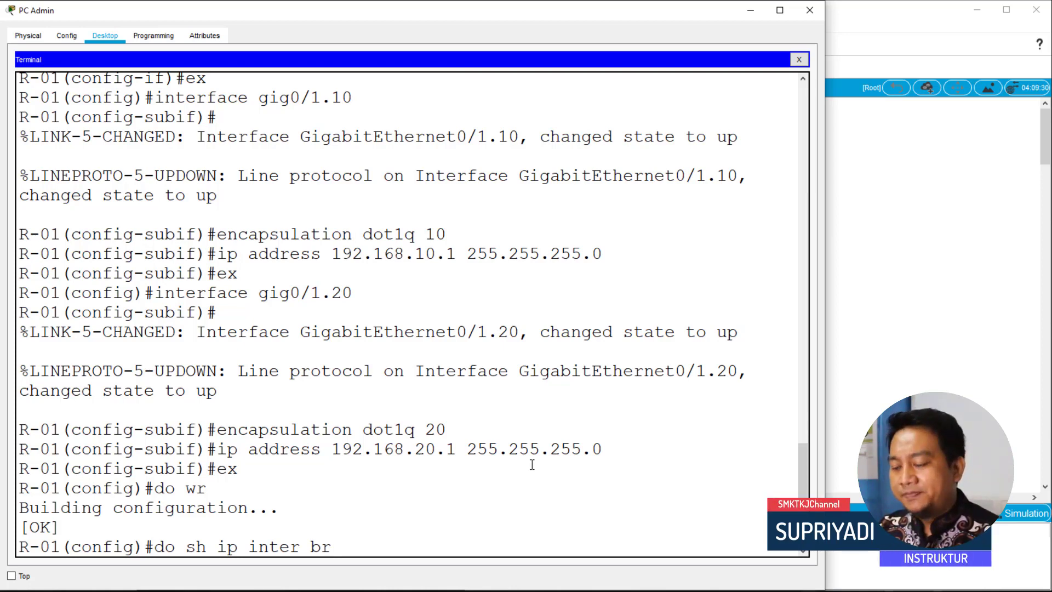
{"action": "key", "text": "Return"}
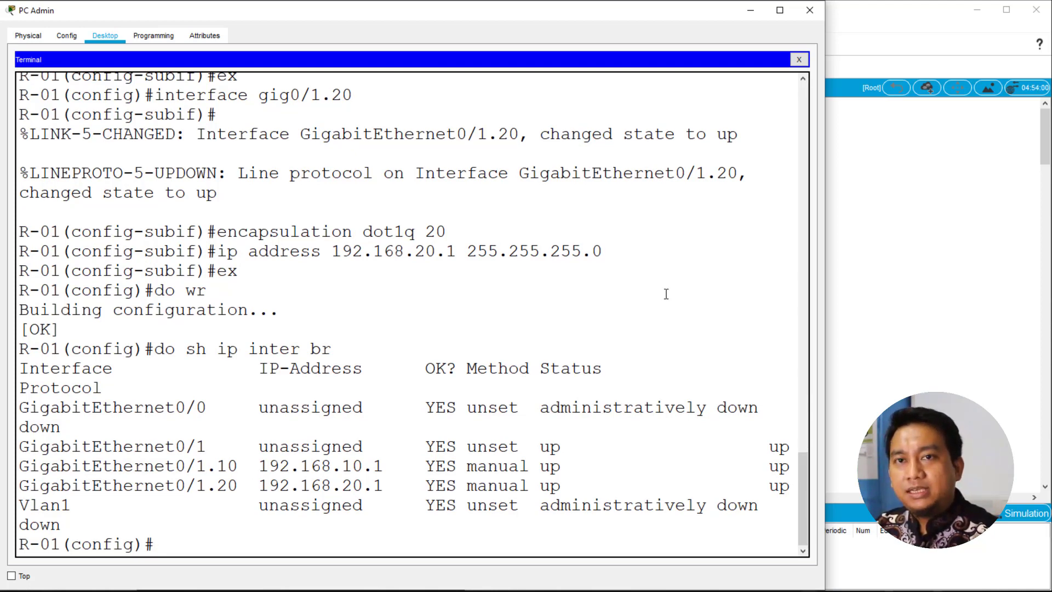
Step: Set the IPv4 default gateway of PC 05 to 192.168.10.1 in its IP configuration
{"action": "left_click", "coordinate": [749, 12]}
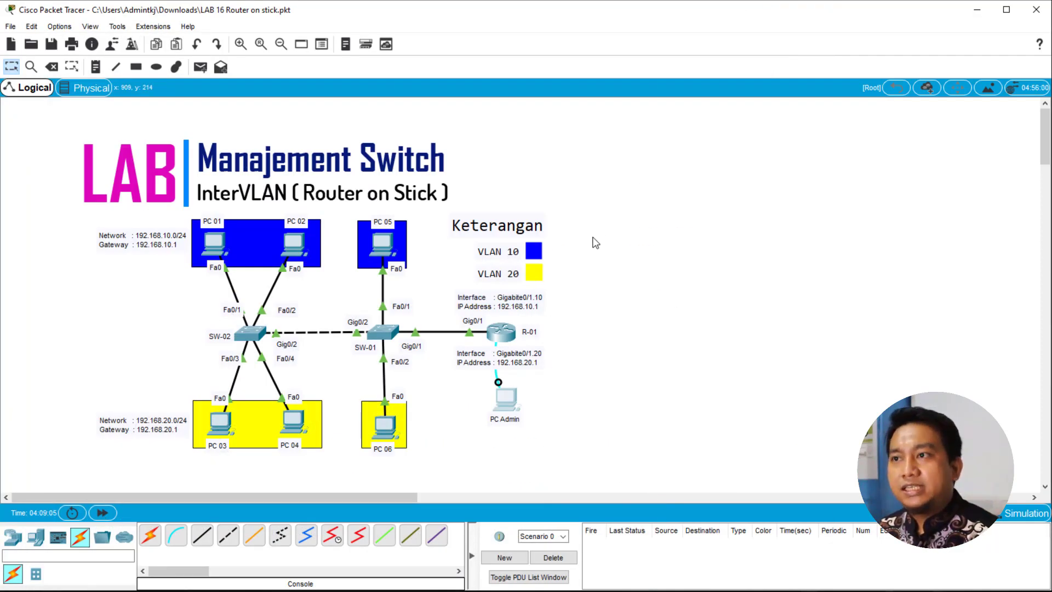
{"action": "left_click", "coordinate": [384, 242]}
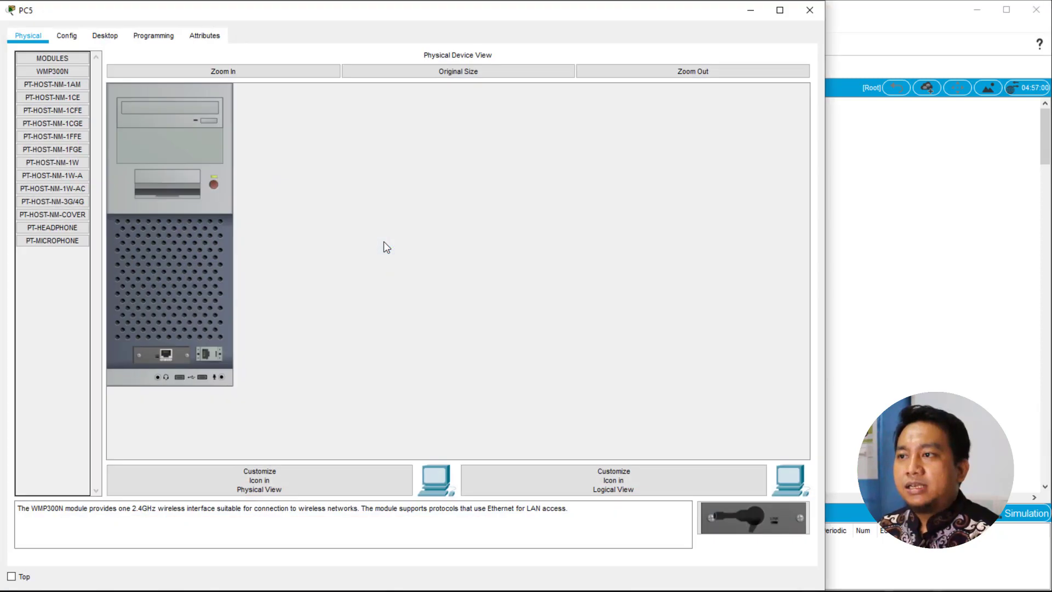
{"action": "left_click", "coordinate": [107, 39]}
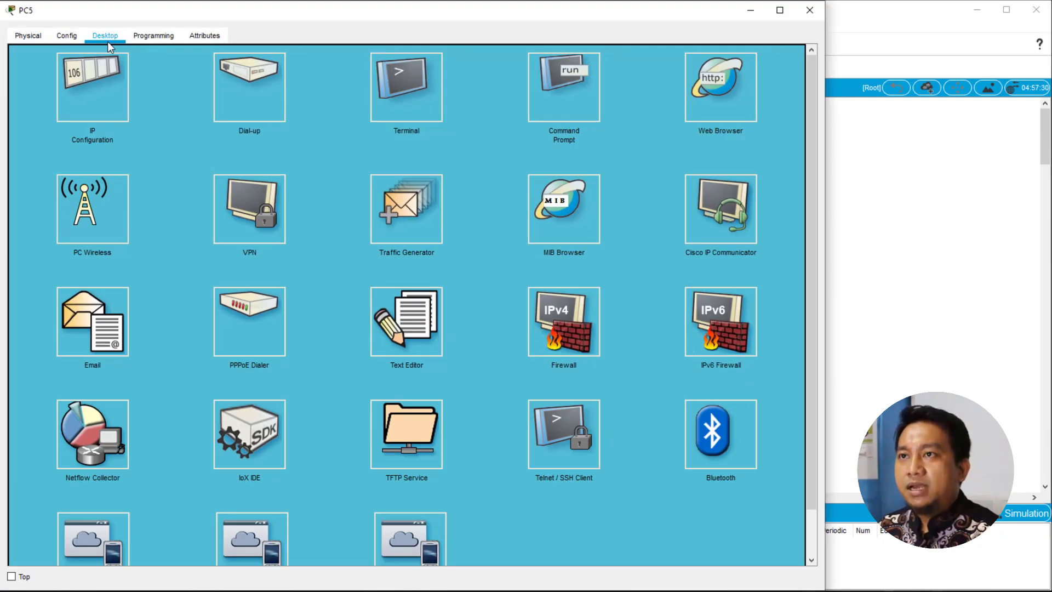
{"action": "left_click", "coordinate": [94, 104]}
{"action": "left_click_drag", "start_coordinate": [335, 160], "coordinate": [237, 155]}
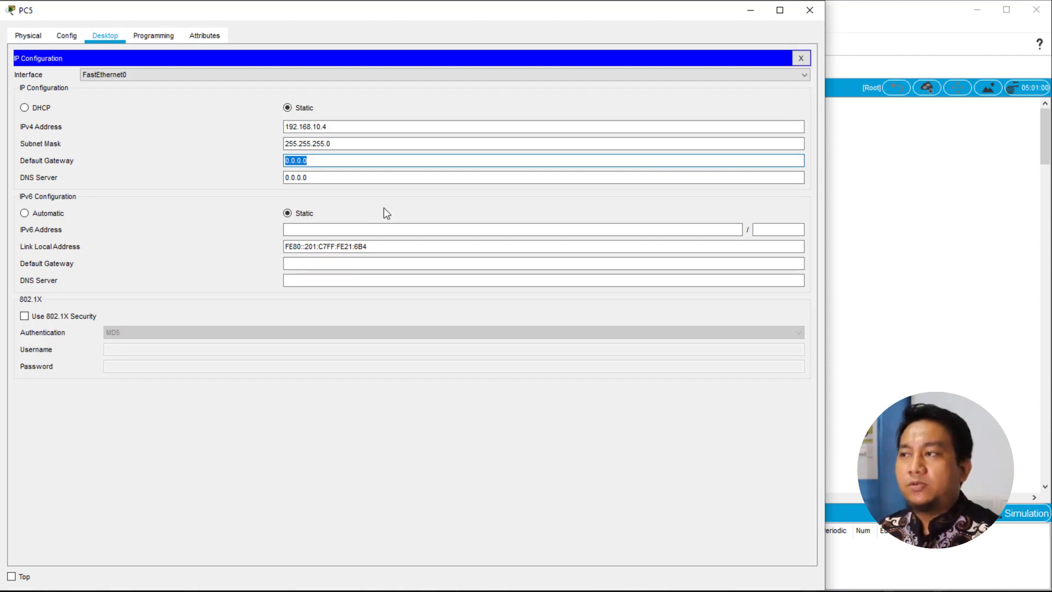
{"action": "left_click", "coordinate": [749, 9]}
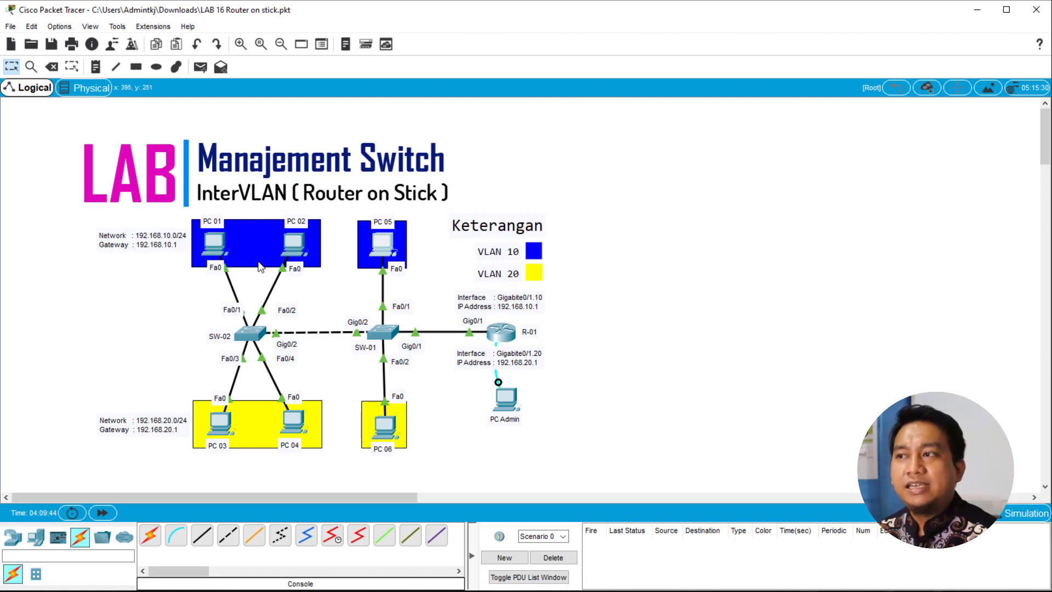
{"action": "left_click", "coordinate": [382, 242]}
{"action": "triple_click", "coordinate": [362, 160]}
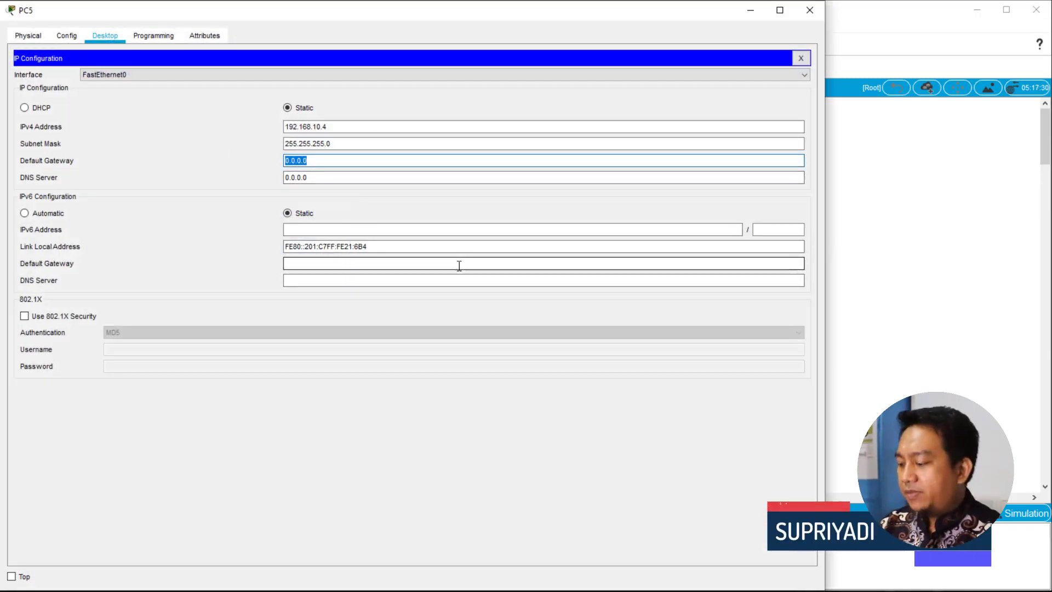
{"action": "type", "text": "192.168.10.1"}
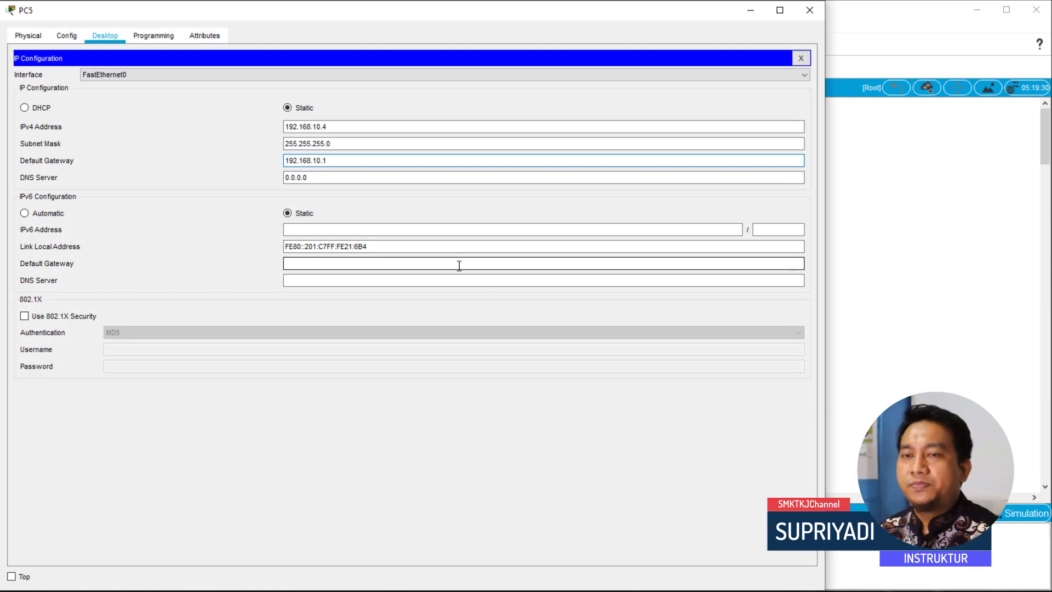
{"action": "left_click", "coordinate": [801, 58]}
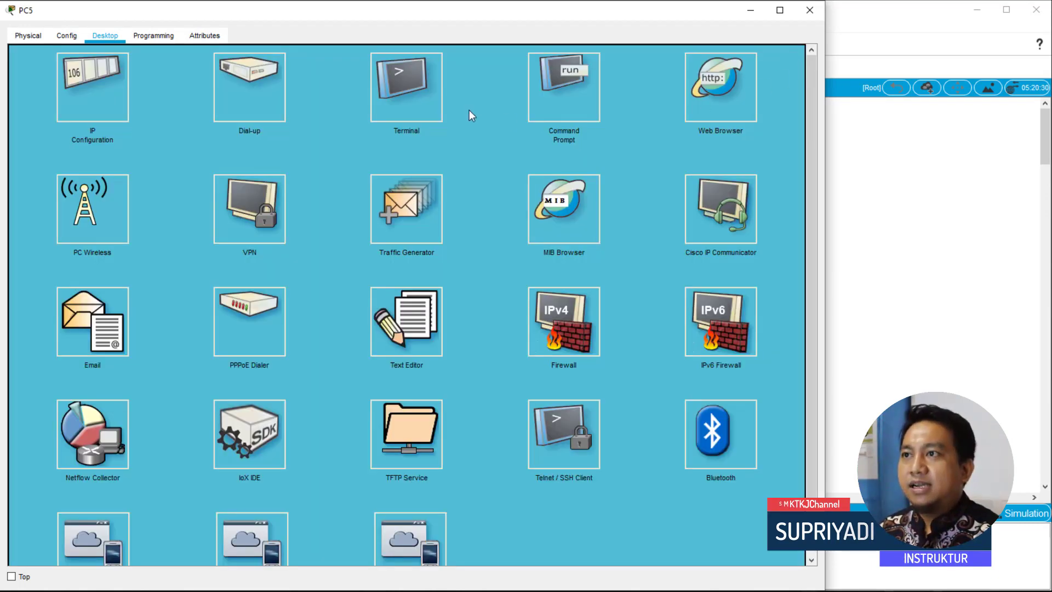
Step: Ping the VLAN 10 gateway 192.168.10.1 from the command prompt of PC 05, and return to the topology
{"action": "left_click", "coordinate": [557, 102]}
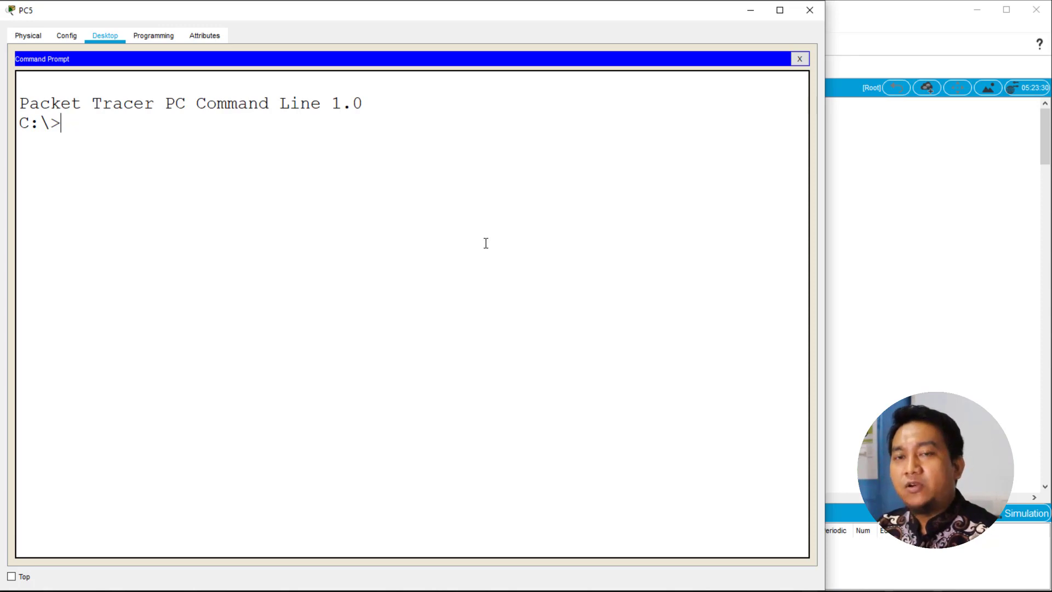
{"action": "type", "text": "pin"}
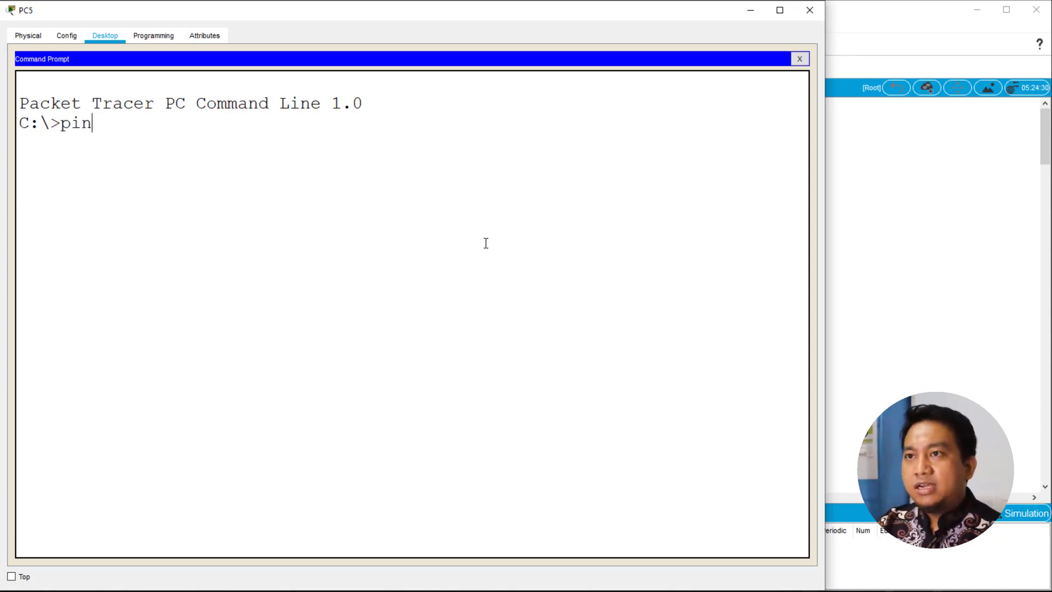
{"action": "type", "text": "g 192.31"}
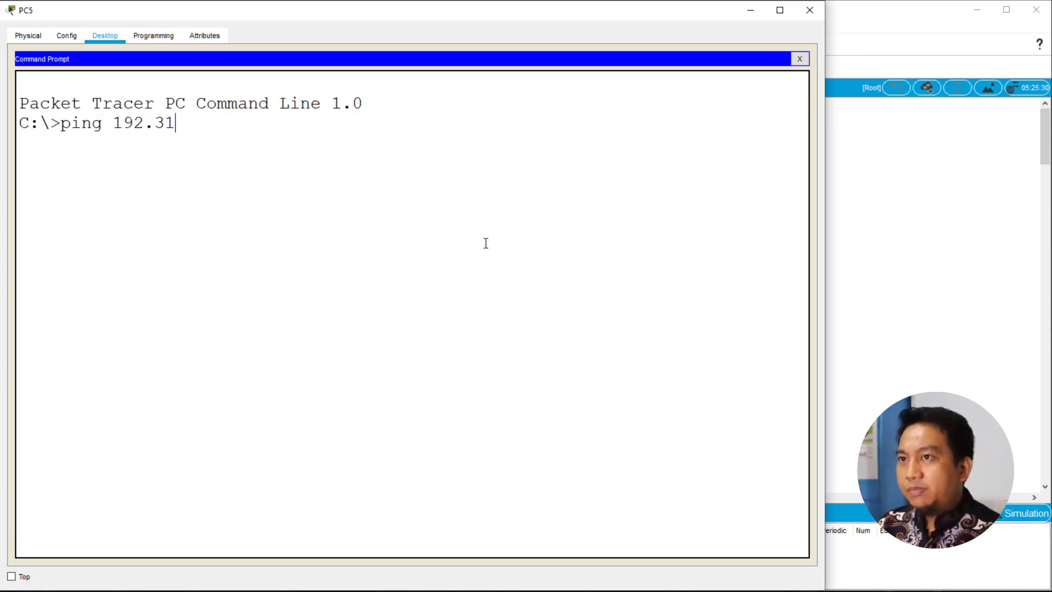
{"action": "key", "text": "BackSpace"}
{"action": "key", "text": "BackSpace"}
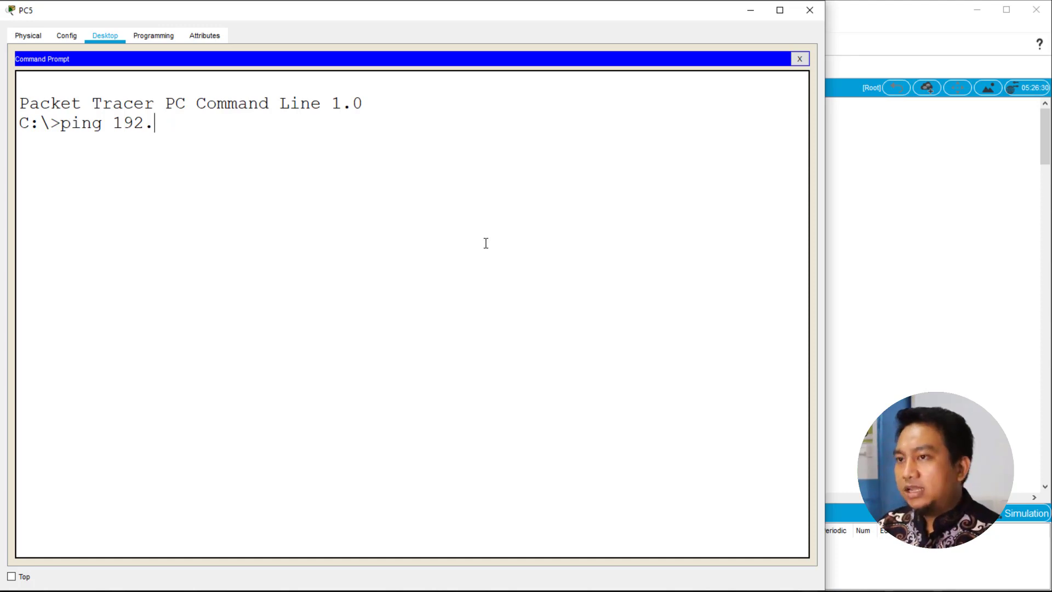
{"action": "type", "text": "168.10.1"}
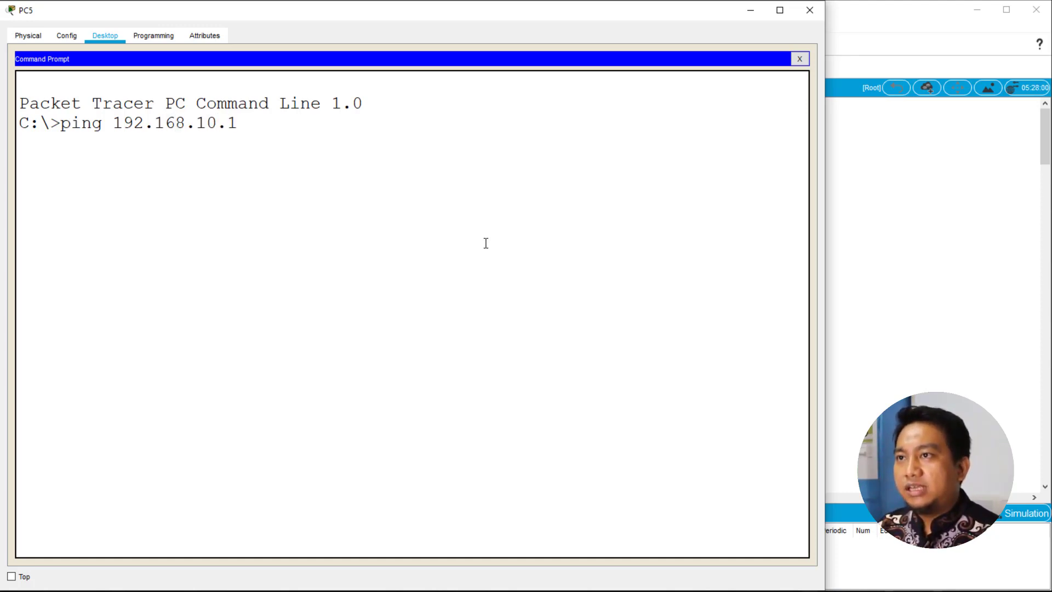
{"action": "key", "text": "Return"}
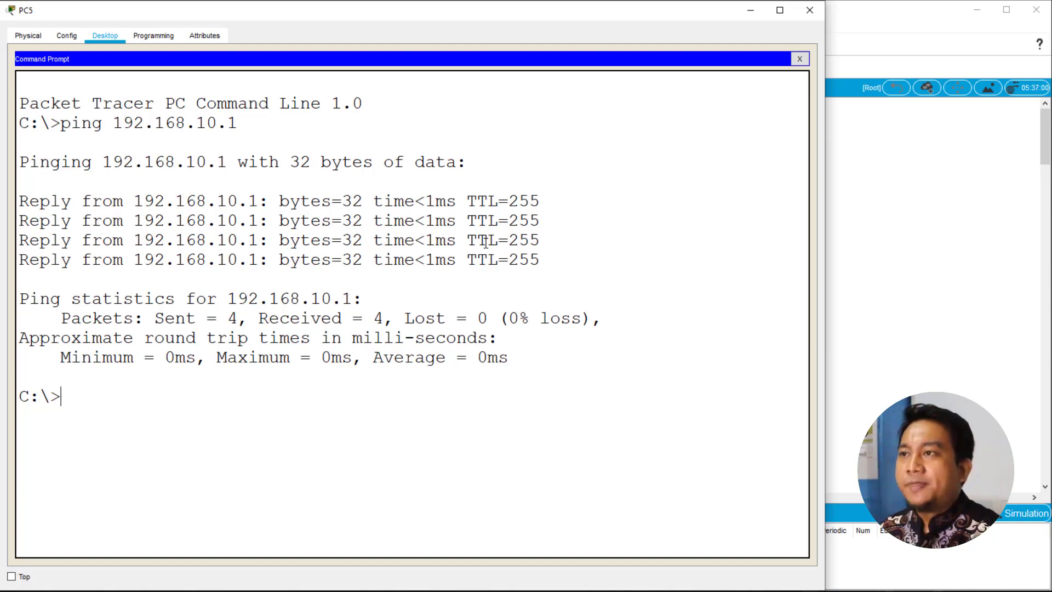
{"action": "left_click", "coordinate": [799, 58]}
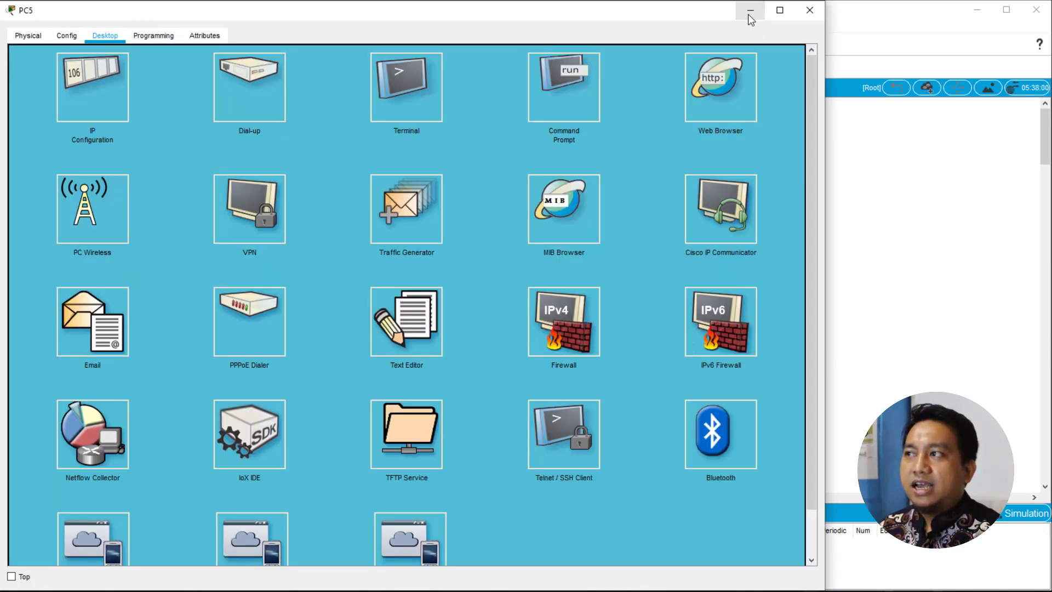
{"action": "left_click", "coordinate": [750, 16]}
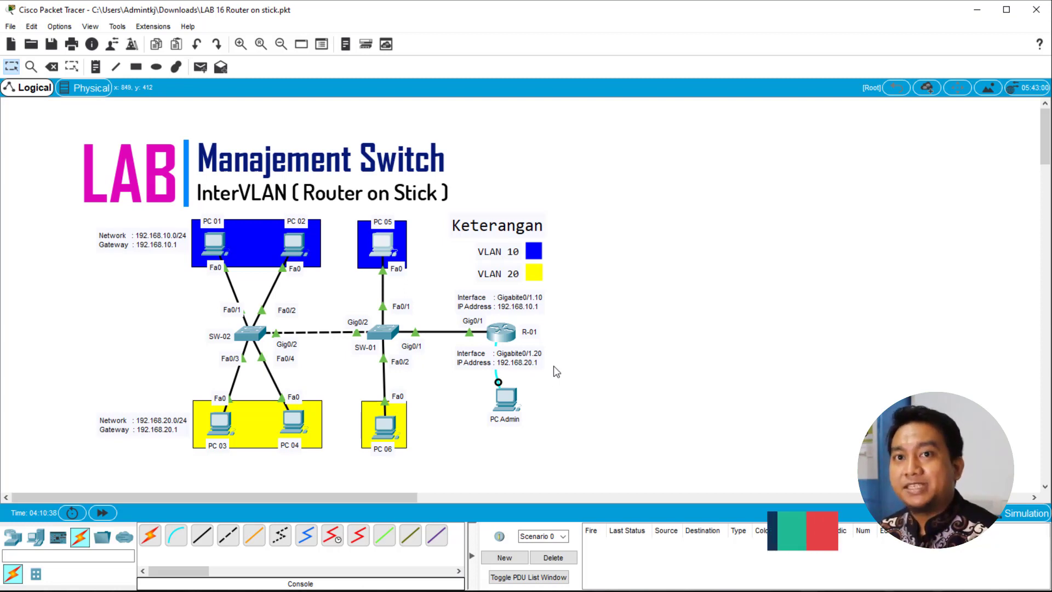
Step: Set the IPv4 default gateway of PC 06 to 192.168.20.1 in its IP configuration
{"action": "left_click", "coordinate": [391, 429]}
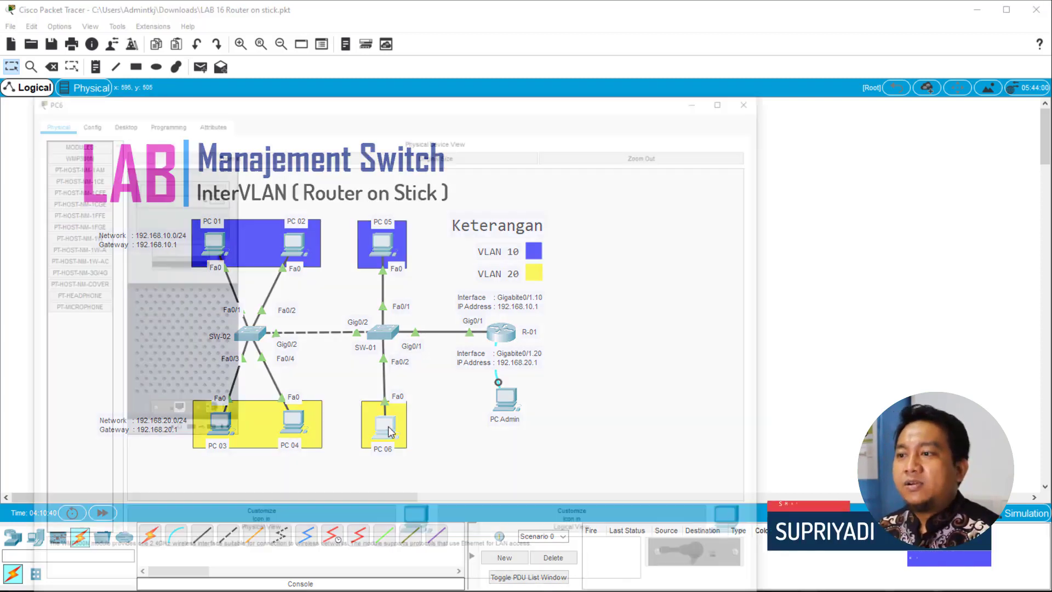
{"action": "left_click", "coordinate": [105, 34]}
{"action": "left_click", "coordinate": [107, 67]}
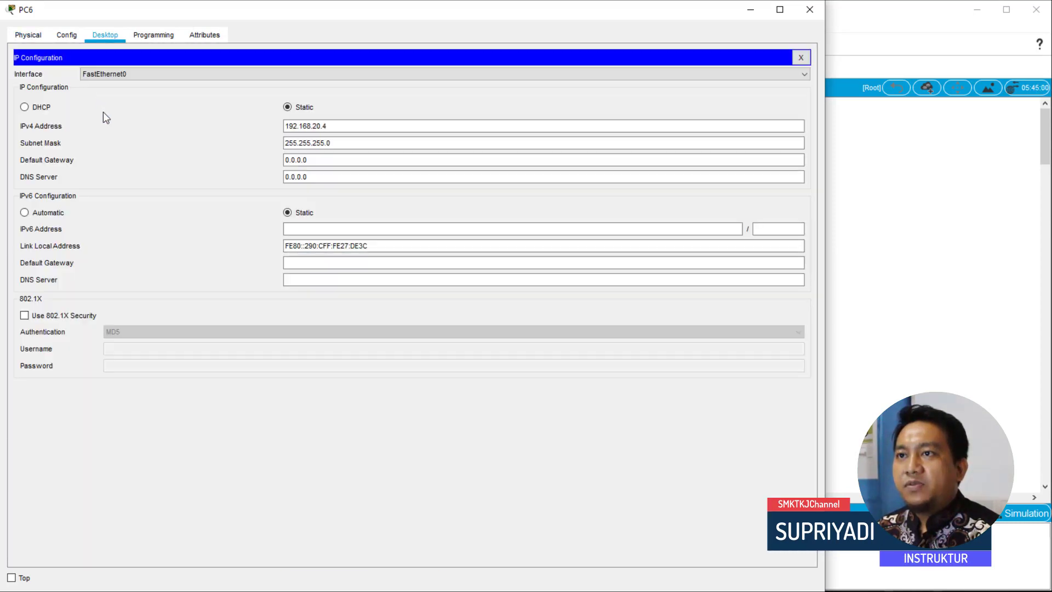
{"action": "left_click_drag", "start_coordinate": [310, 161], "coordinate": [208, 148]}
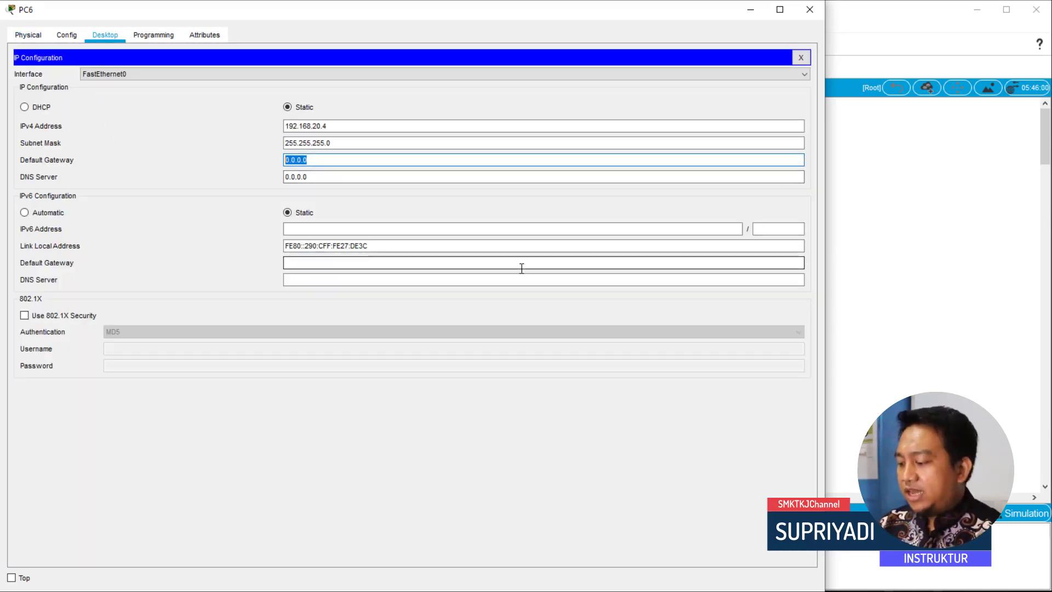
{"action": "type", "text": "192.168.20.1"}
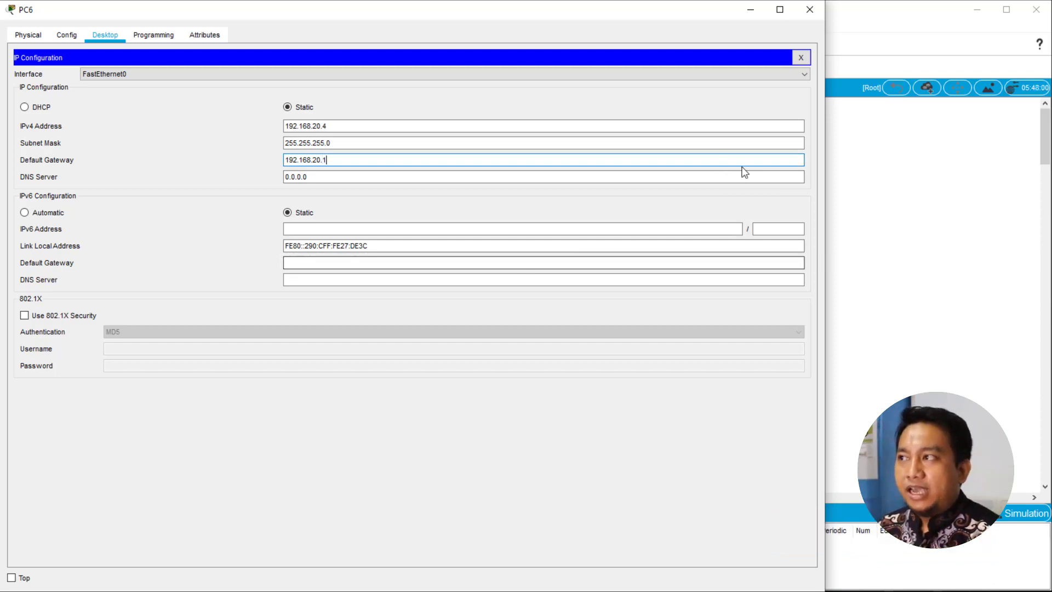
{"action": "left_click", "coordinate": [800, 57]}
Step: Ping the VLAN 20 gateway 192.168.20.1 from the command prompt of PC 06
{"action": "left_click", "coordinate": [587, 93]}
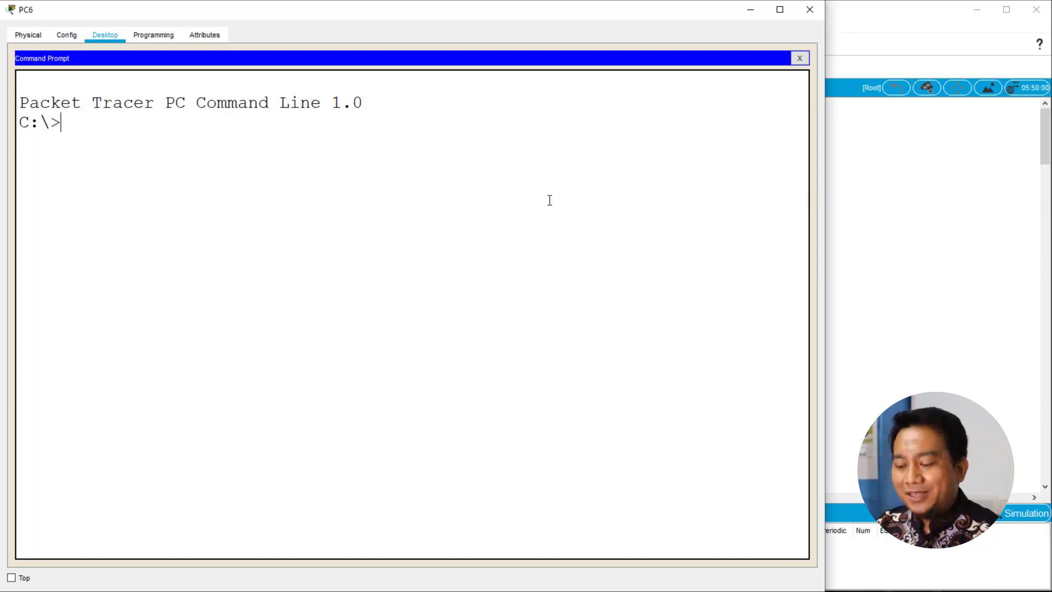
{"action": "type", "text": "ping"}
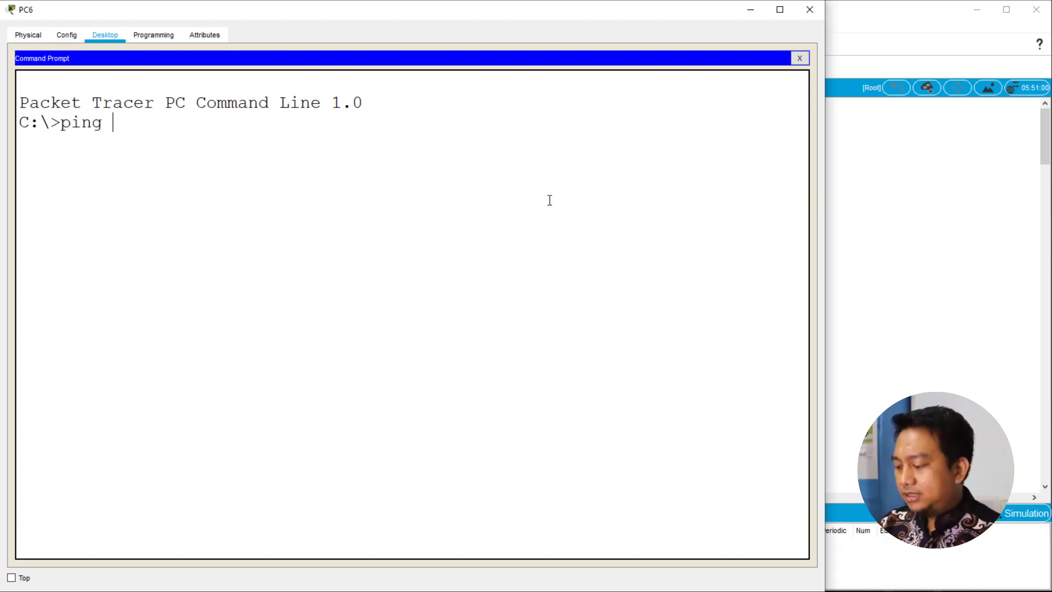
{"action": "type", "text": " 192.168.2"}
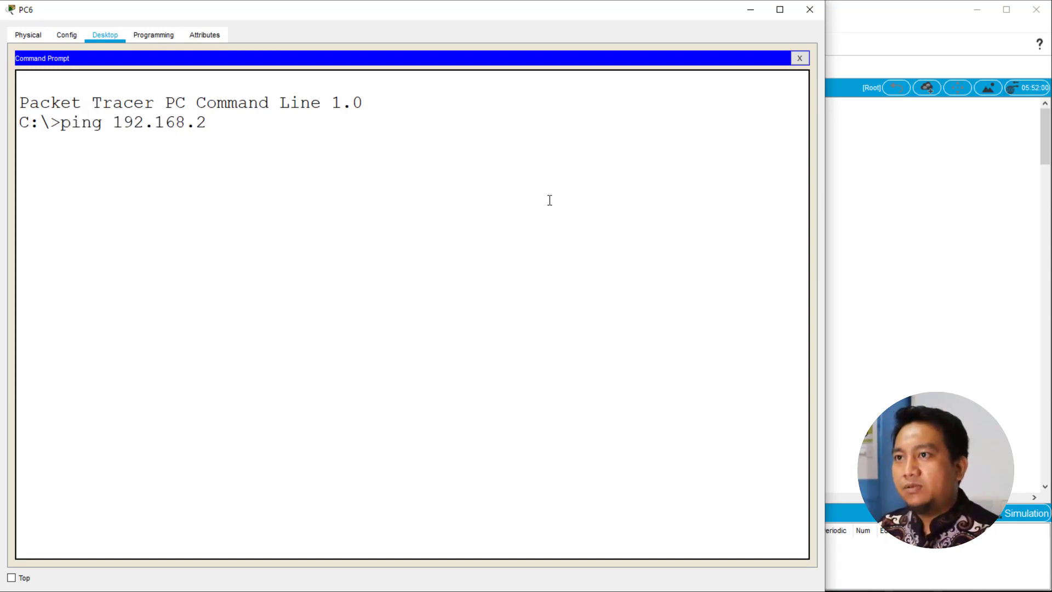
{"action": "type", "text": "0.1"}
{"action": "key", "text": "Return"}
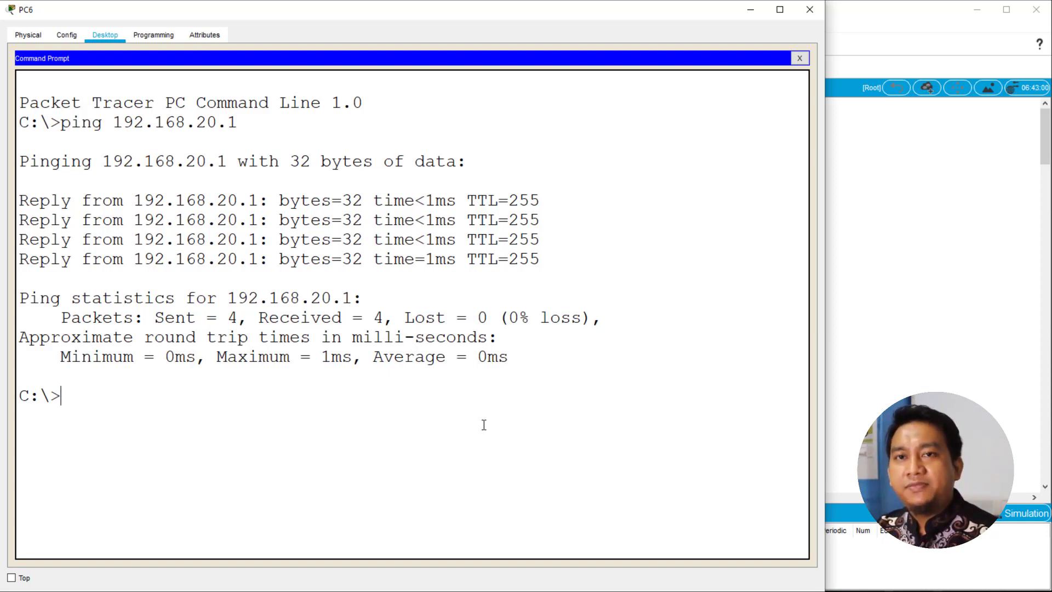
Step: Ping the VLAN 10 gateway 192.168.10.1 from PC 06 to test routing between the VLANs
{"action": "type", "text": "ping "}
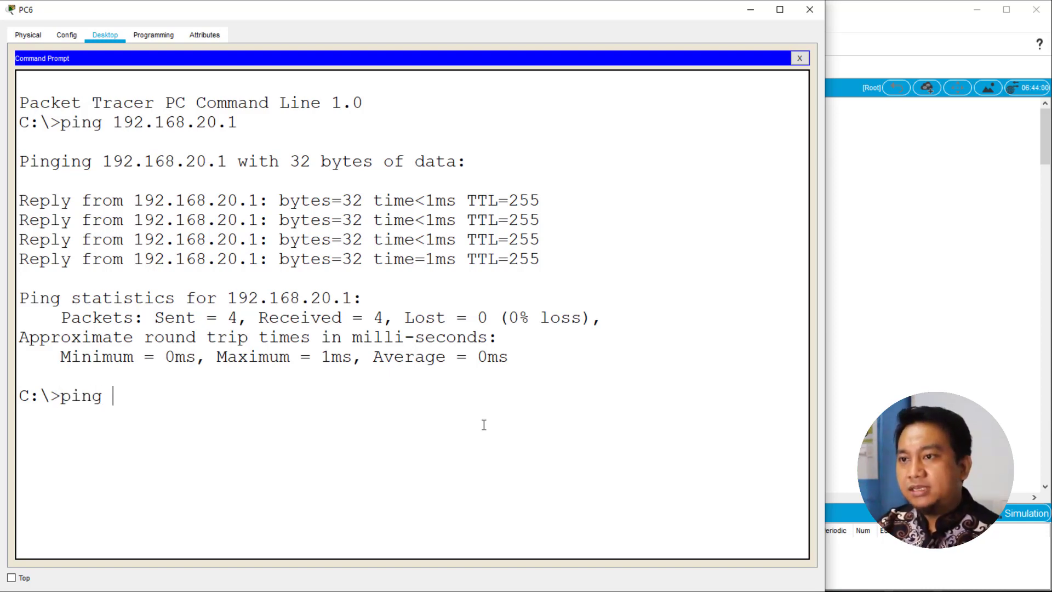
{"action": "type", "text": "192.168"}
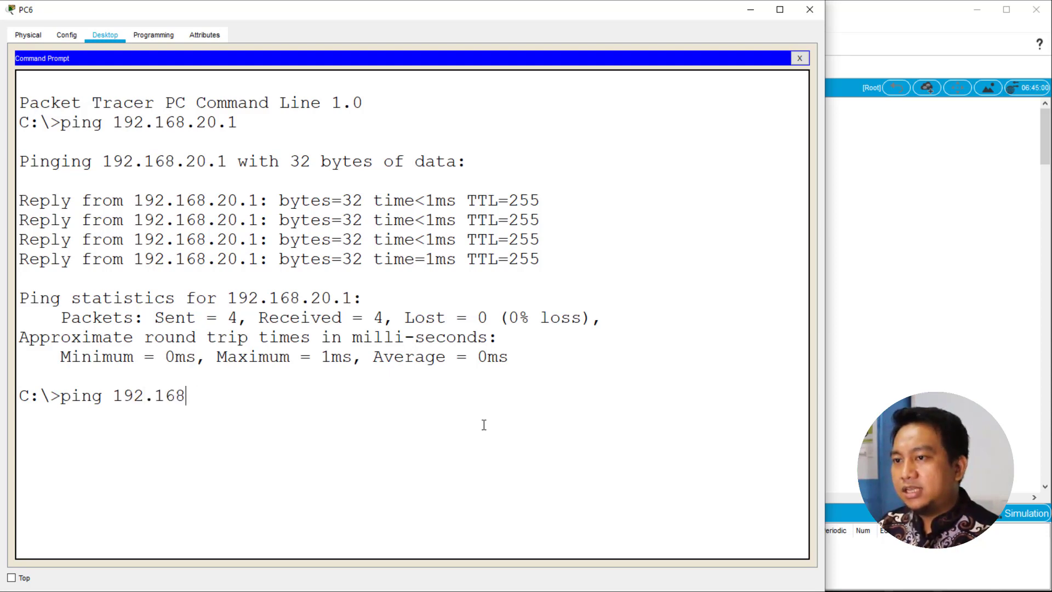
{"action": "type", "text": ".10.1"}
{"action": "key", "text": "Return"}
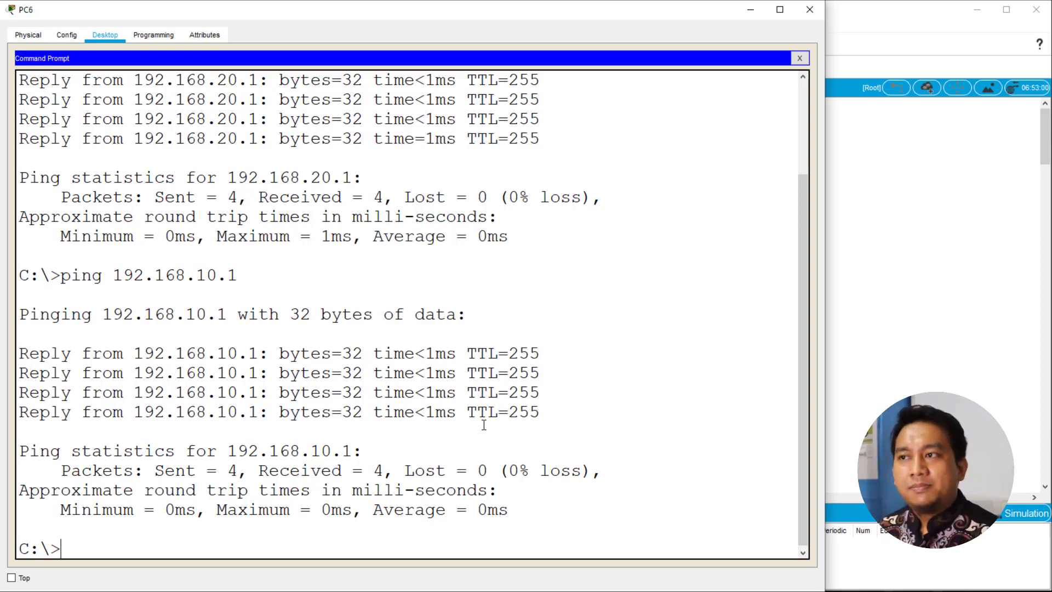
Step: Check PC 05's address in the topology and ping 192.168.10.4 from PC 06's command prompt
{"action": "left_click", "coordinate": [750, 9]}
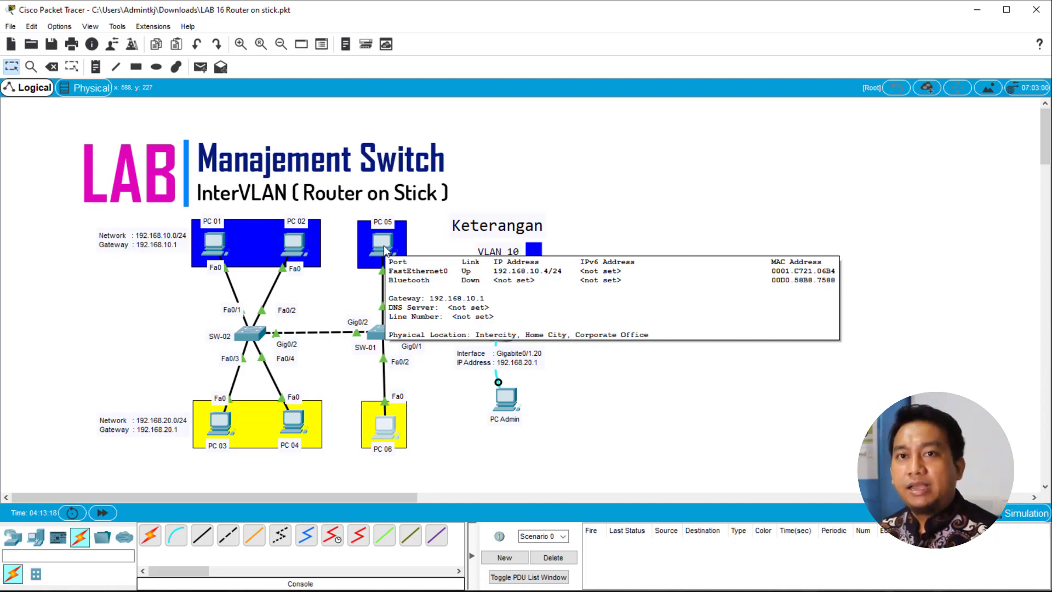
{"action": "left_click", "coordinate": [388, 427]}
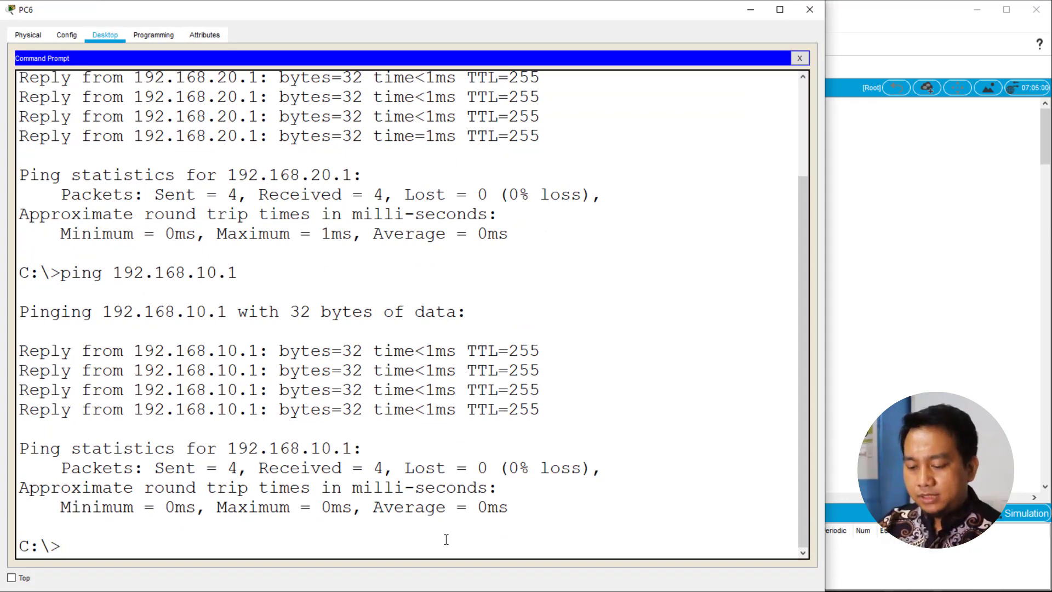
{"action": "type", "text": "ping"}
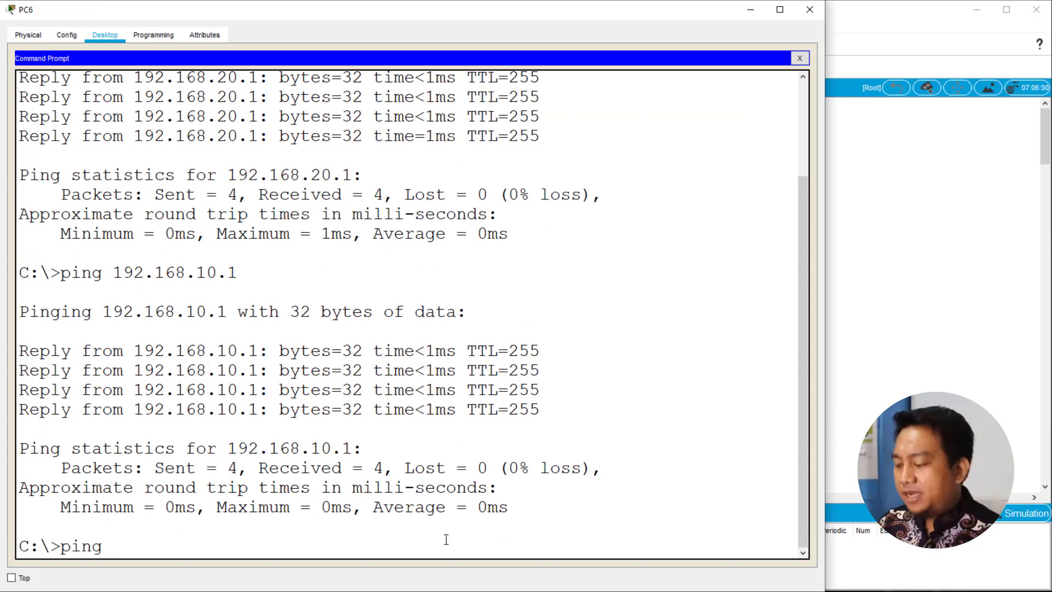
{"action": "type", "text": " 192.168.1"}
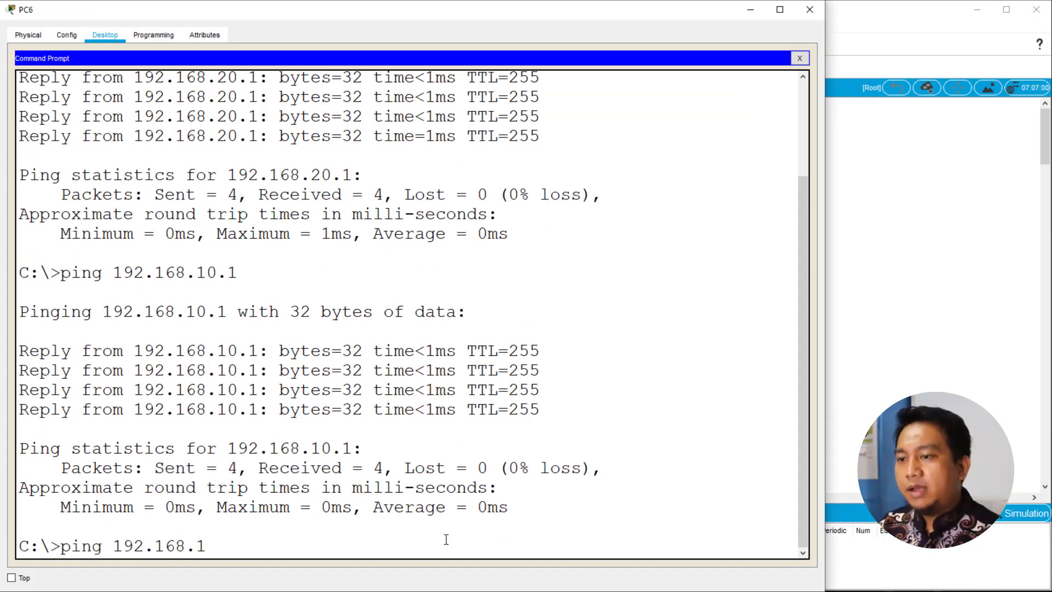
{"action": "type", "text": "0.4"}
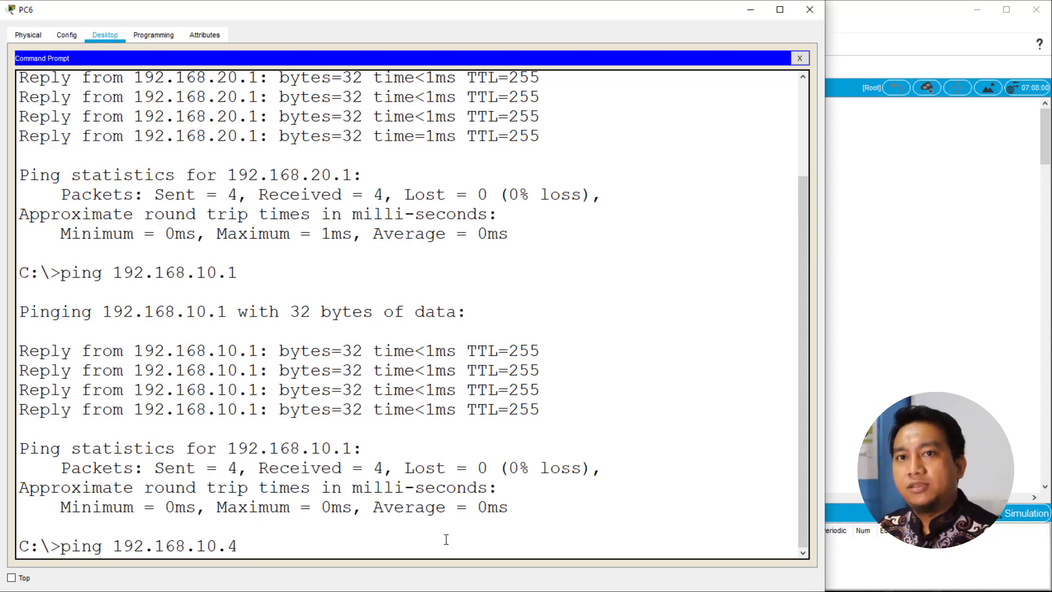
{"action": "key", "text": "Return"}
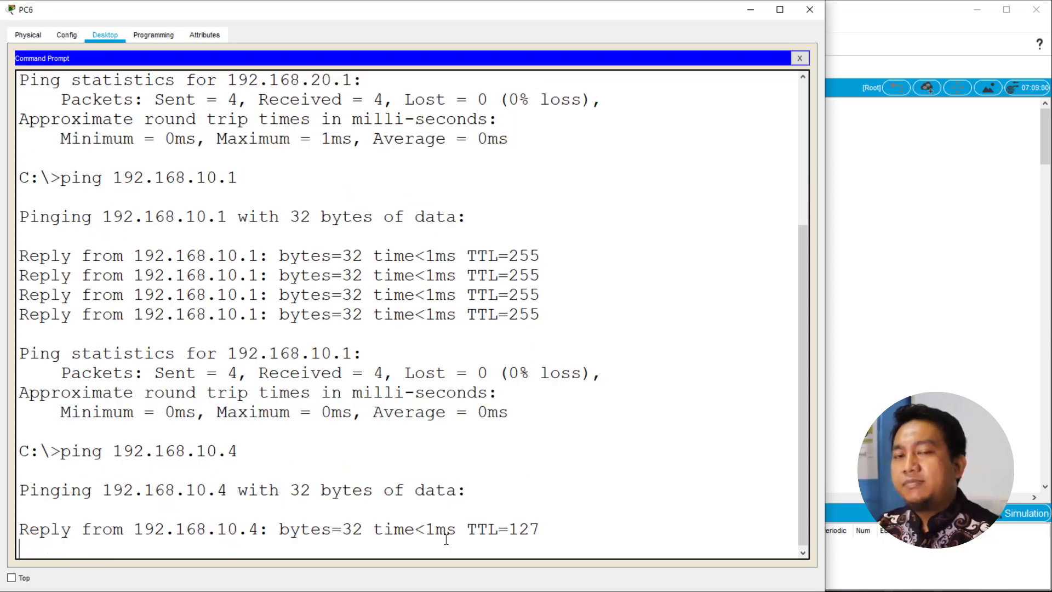